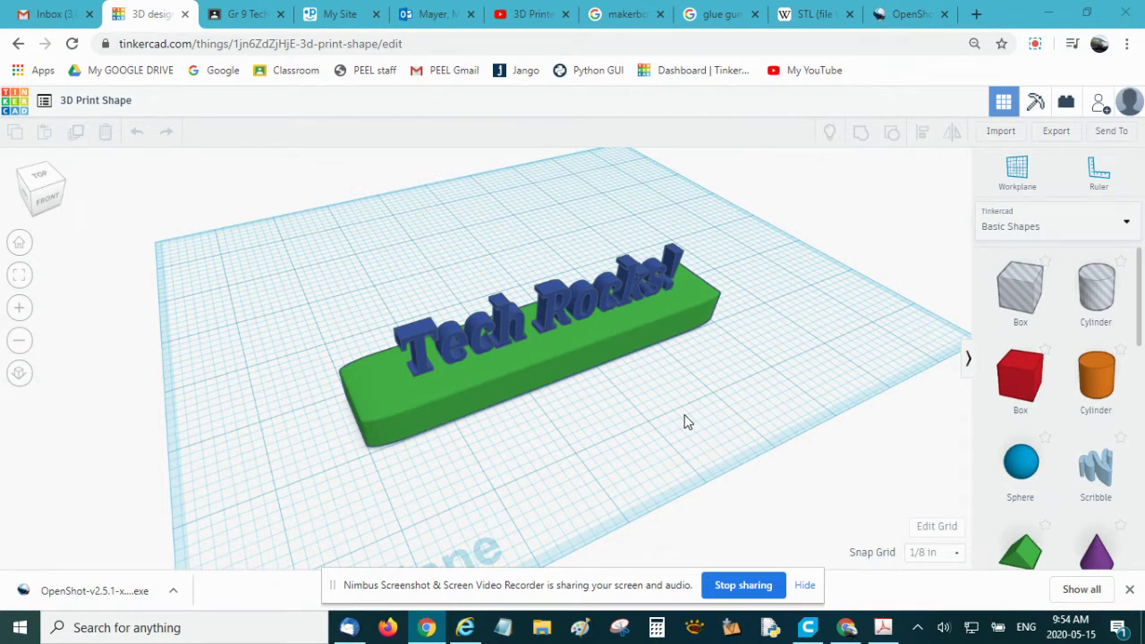
Examine the Tech Rocks! nameplate on the workplane up close, from a lower angle and from far away.
scroll(629, 401, up, 5)
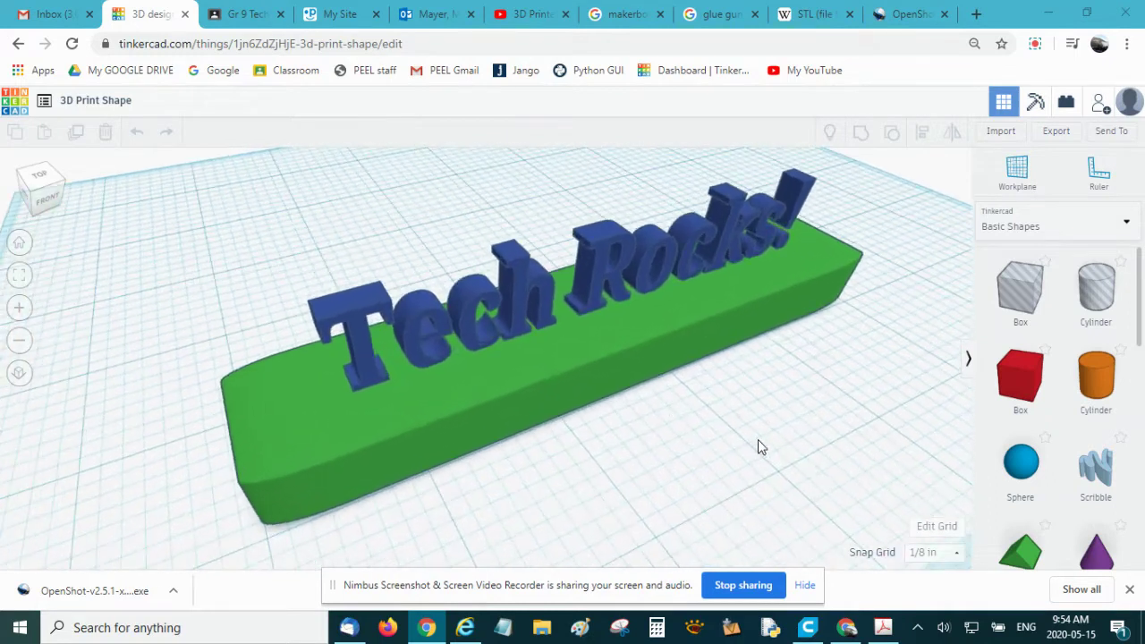
middle_drag(758, 445, 716, 392)
scroll(713, 392, down, 5)
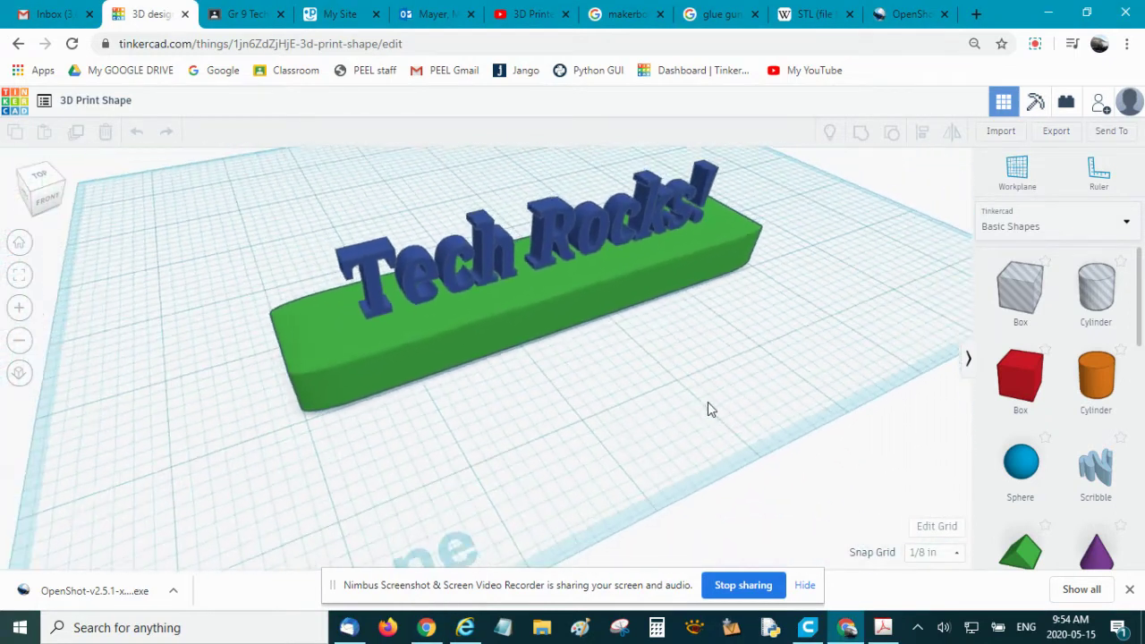
right_drag(678, 403, 657, 417)
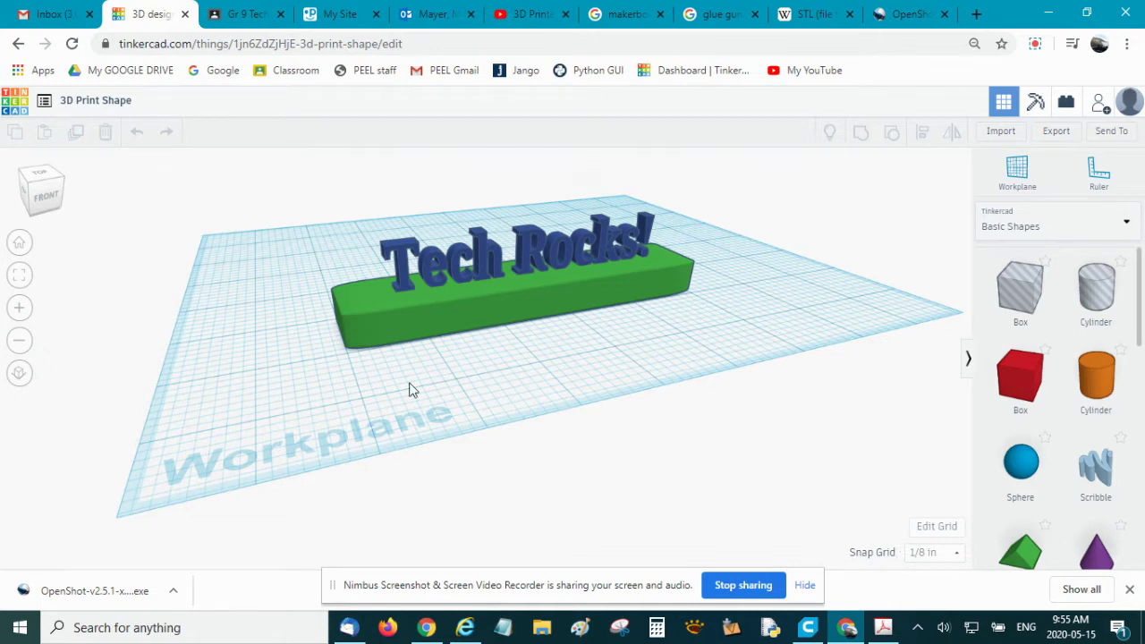
scroll(408, 397, down, 5)
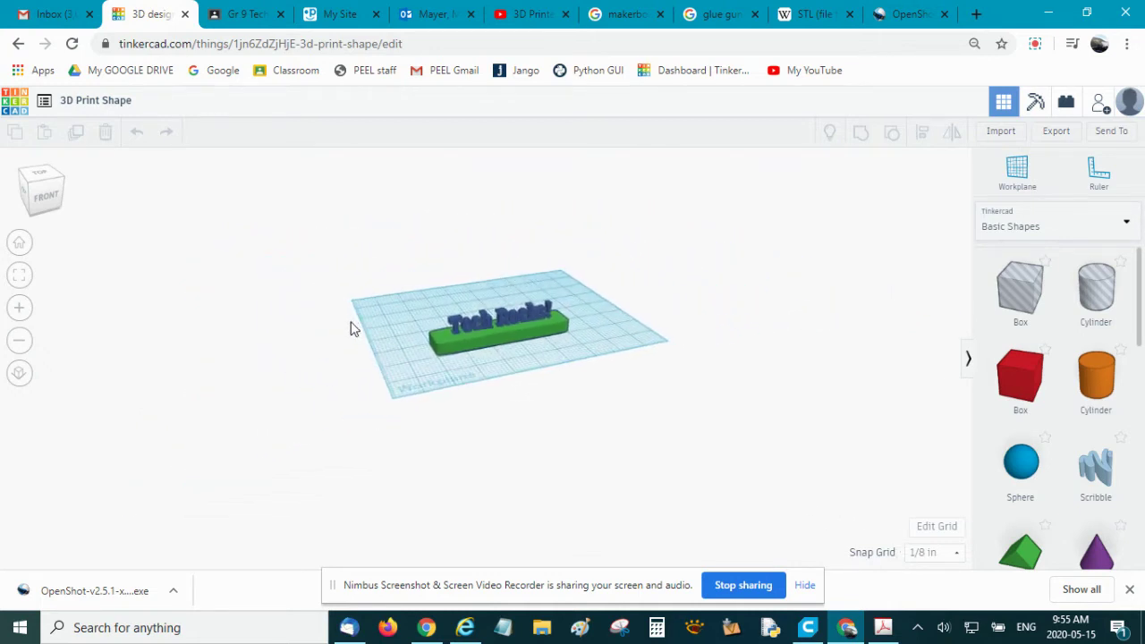
scroll(478, 364, up, 5)
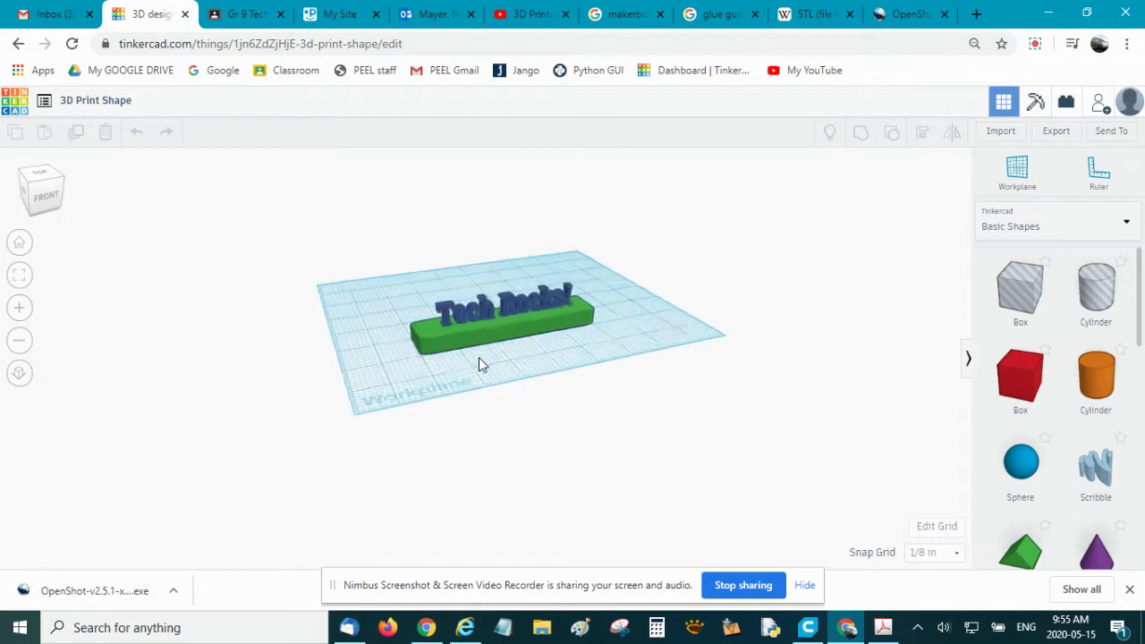
scroll(479, 359, up, 1)
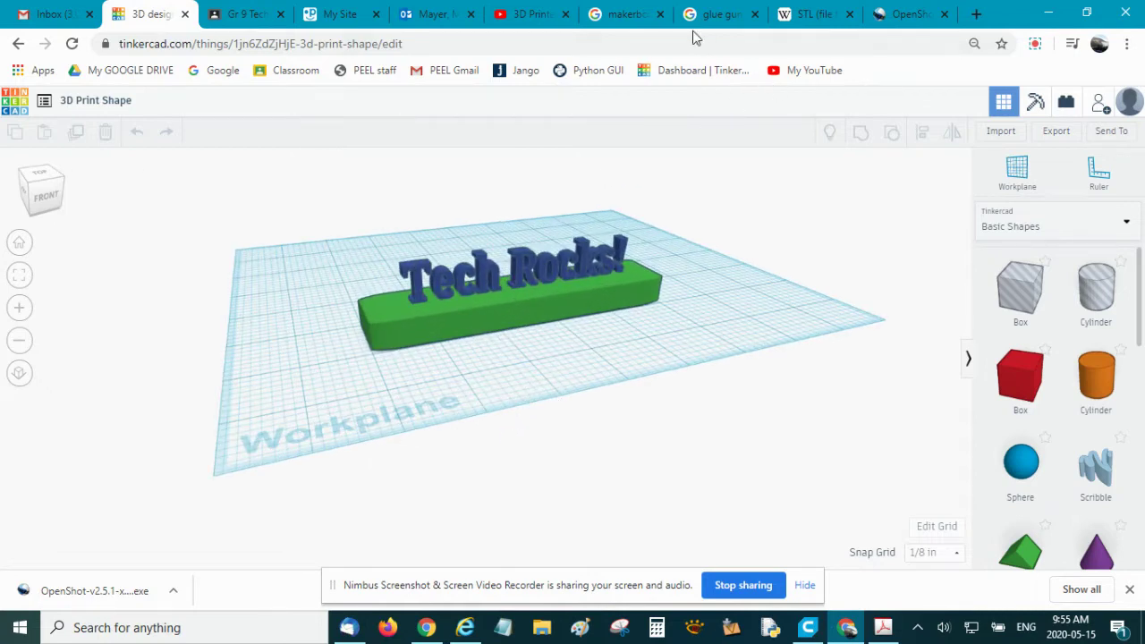
View the image search results for the MakerBot 5th generation printer and for the glue gun.
click(622, 14)
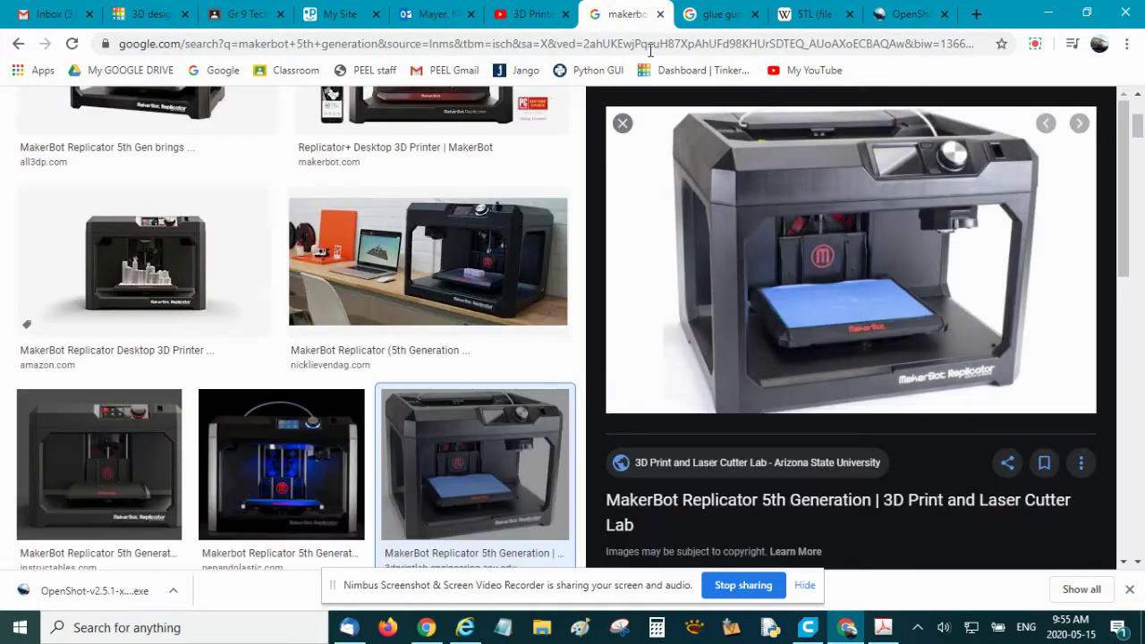
click(723, 22)
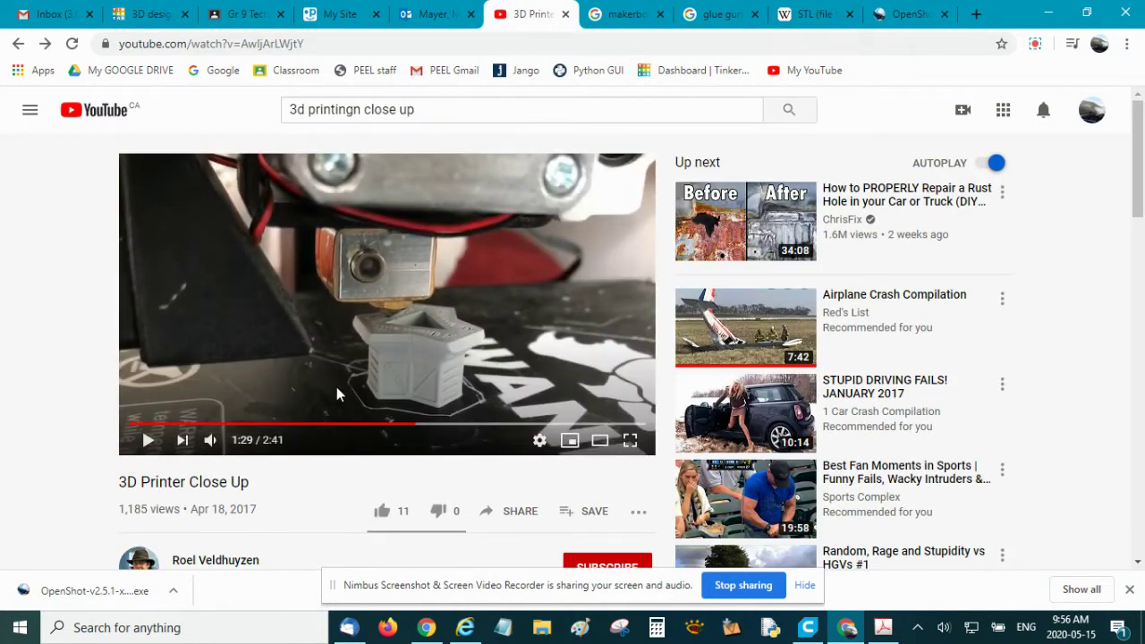
Watch the 3D Printer Close Up video from 1:10, skip ahead near its end and cancel the next video's autoplay.
click(381, 431)
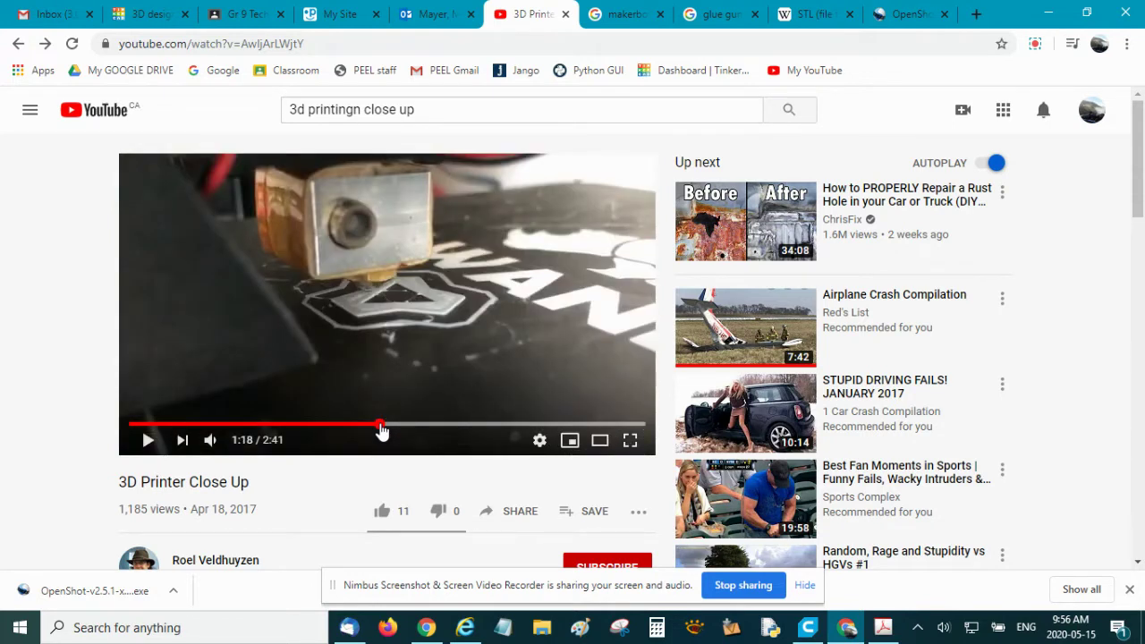
click(356, 434)
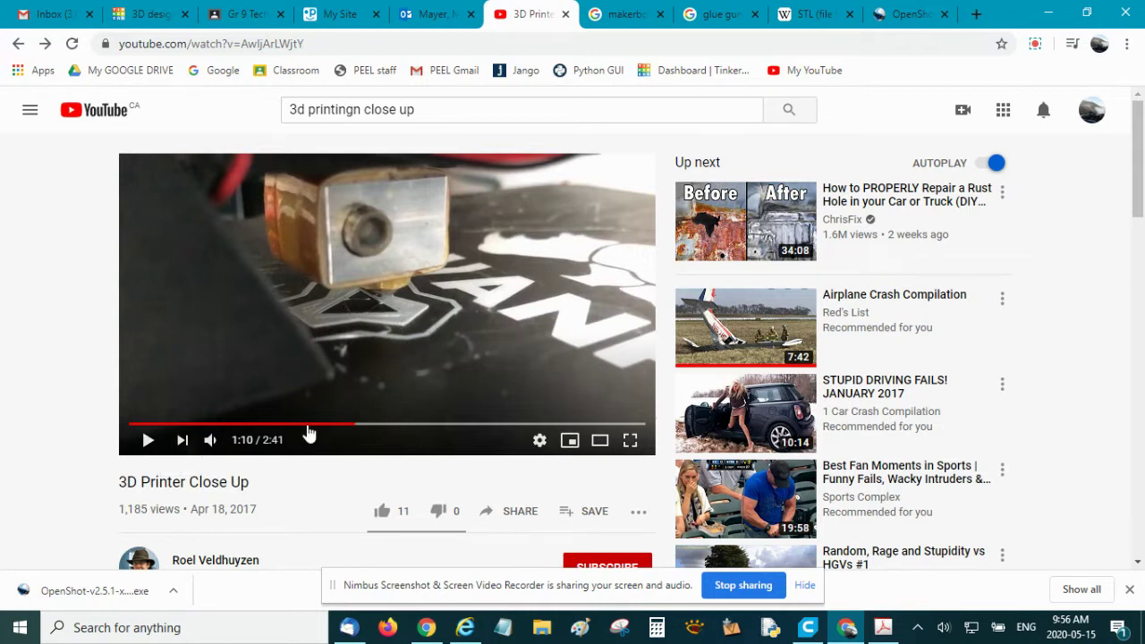
click(148, 442)
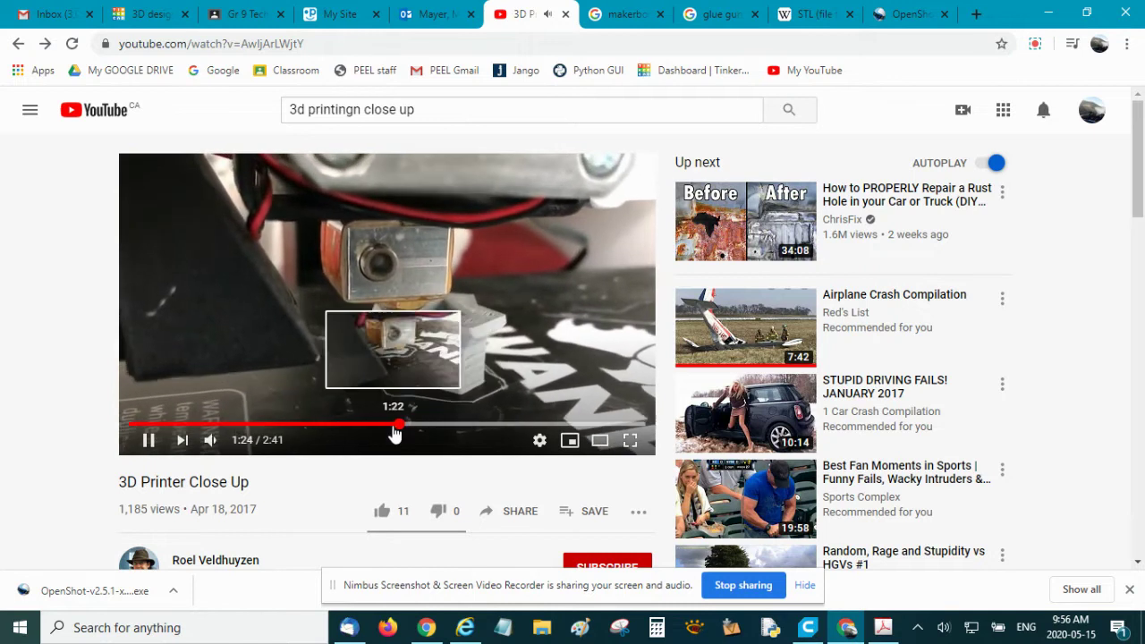
click(148, 441)
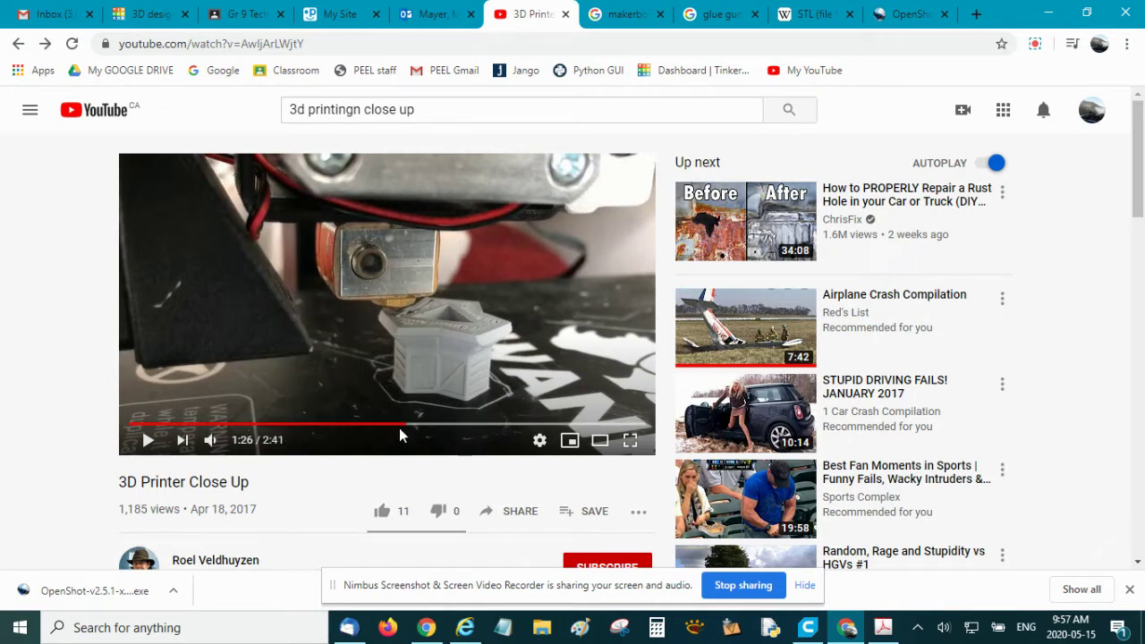
click(149, 440)
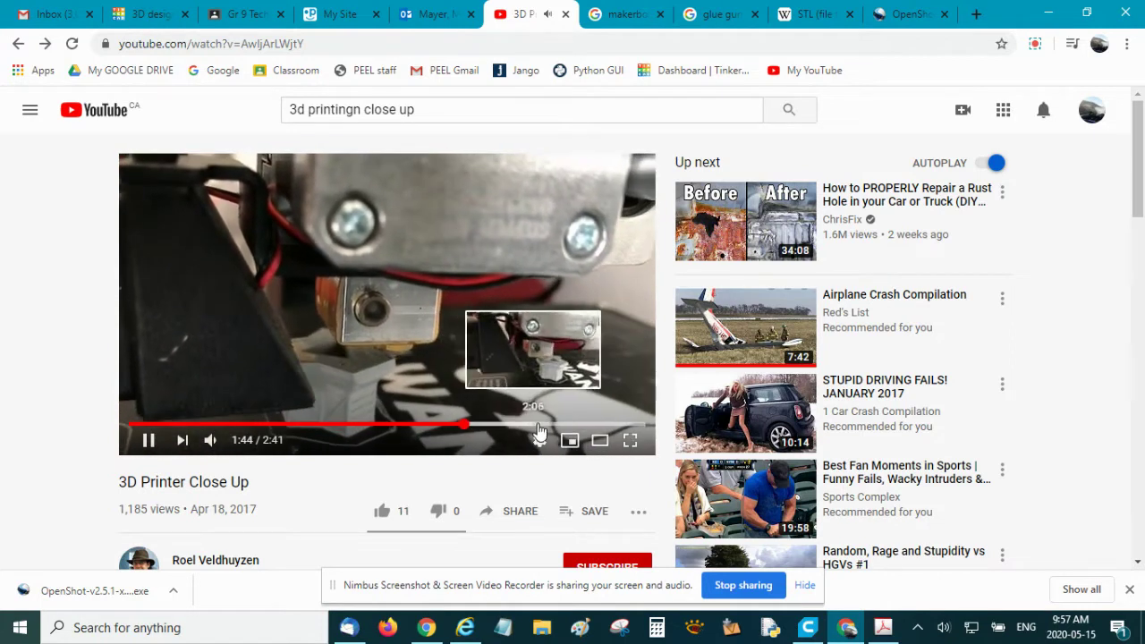
click(584, 426)
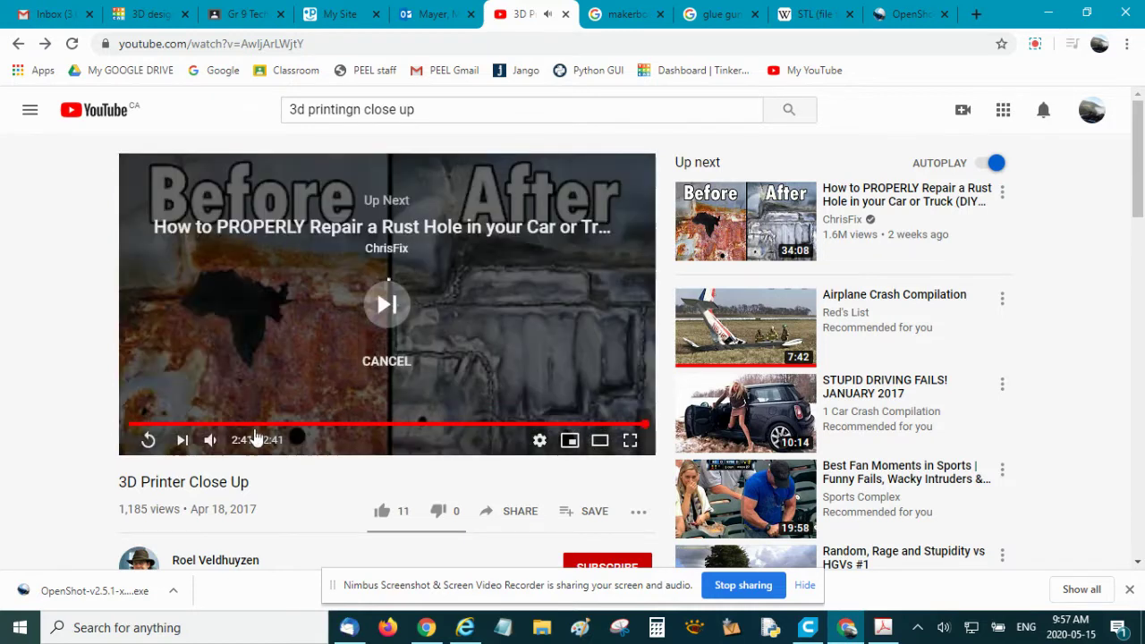
click(374, 361)
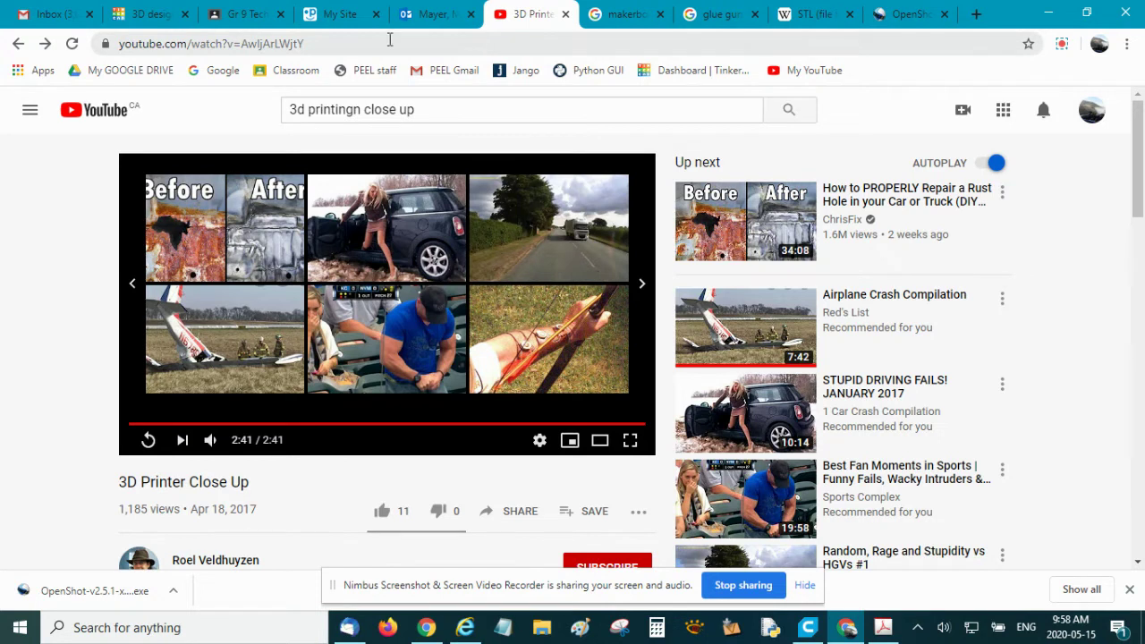
Return to the 3D Print Shape design in Tinkercad and show its export format options.
click(153, 18)
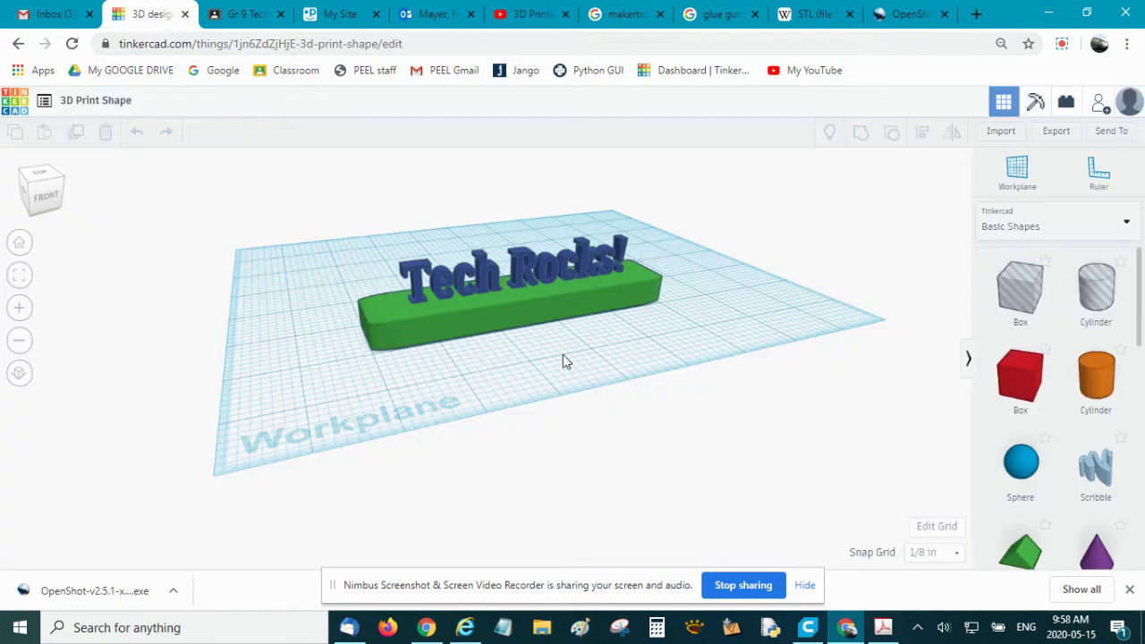
scroll(566, 362, up, 5)
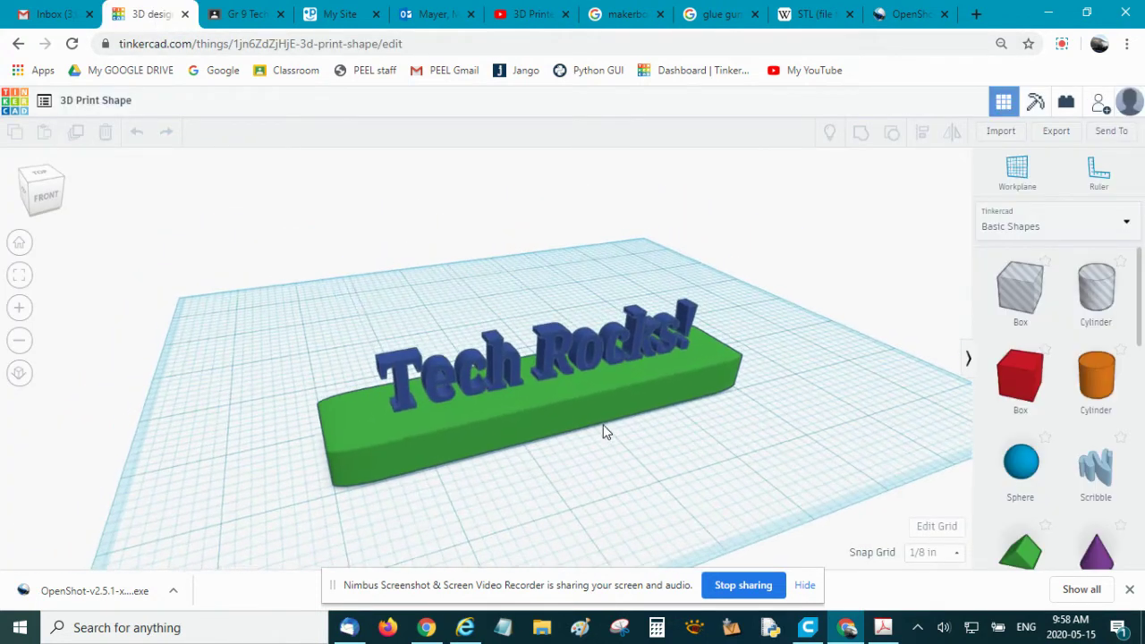
right_drag(604, 432, 614, 388)
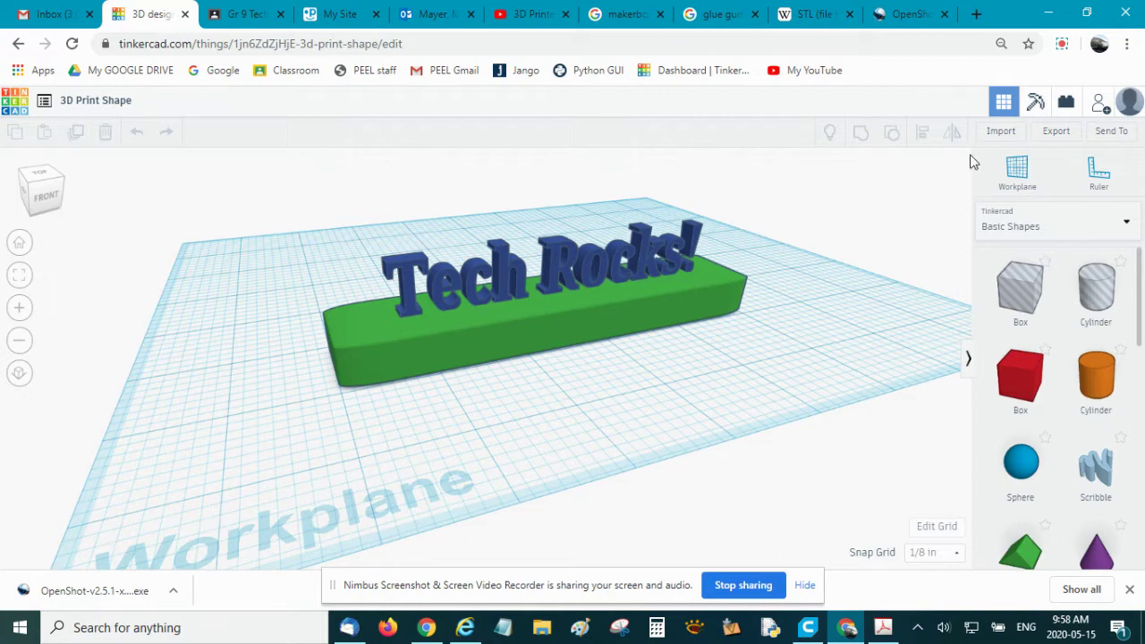
click(1056, 134)
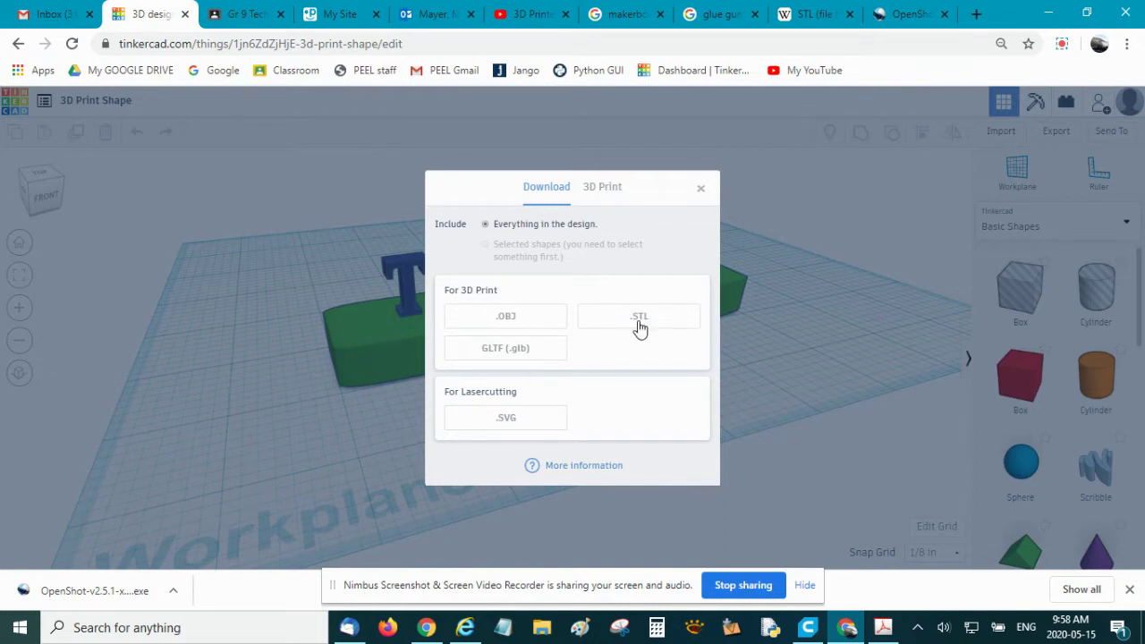
Switch to the Wikipedia article on the STL file format and highlight "three-dimensional Cartesian coordinate system".
click(808, 24)
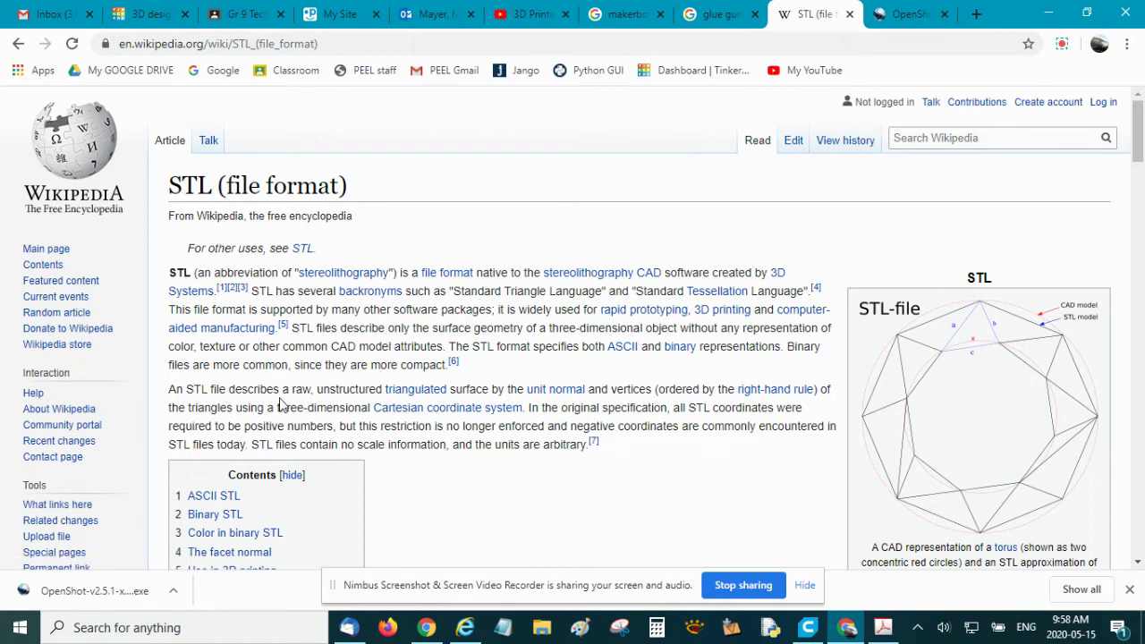
drag(272, 408, 528, 408)
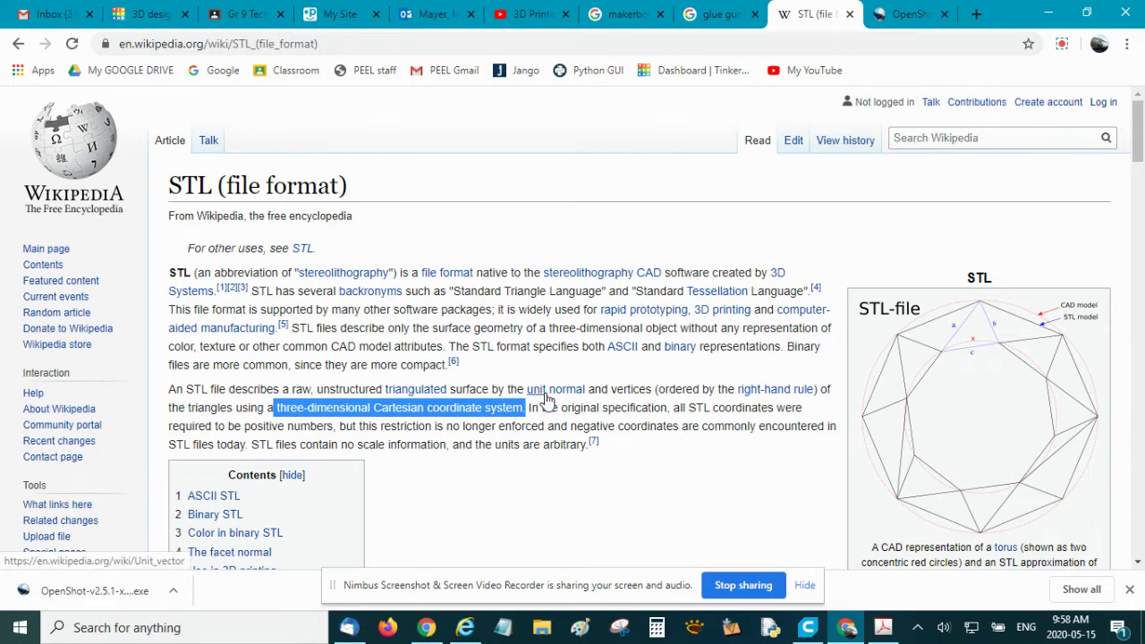
mouse_move(537, 402)
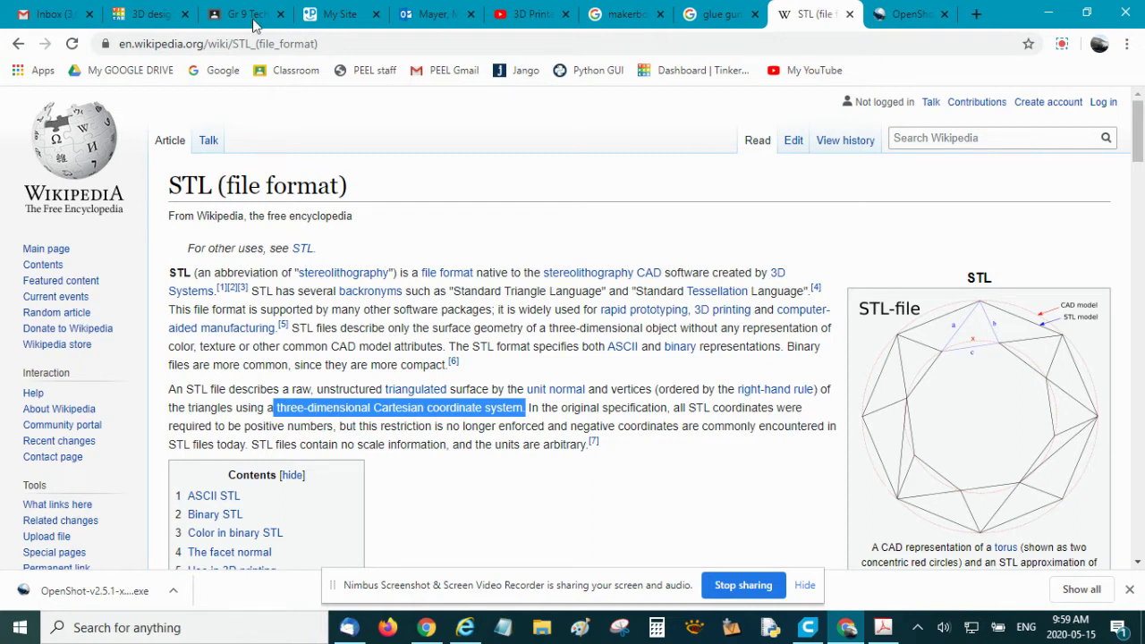
Switch back to Tinkercad, close the export dialog without downloading and inspect the green base up close.
click(161, 14)
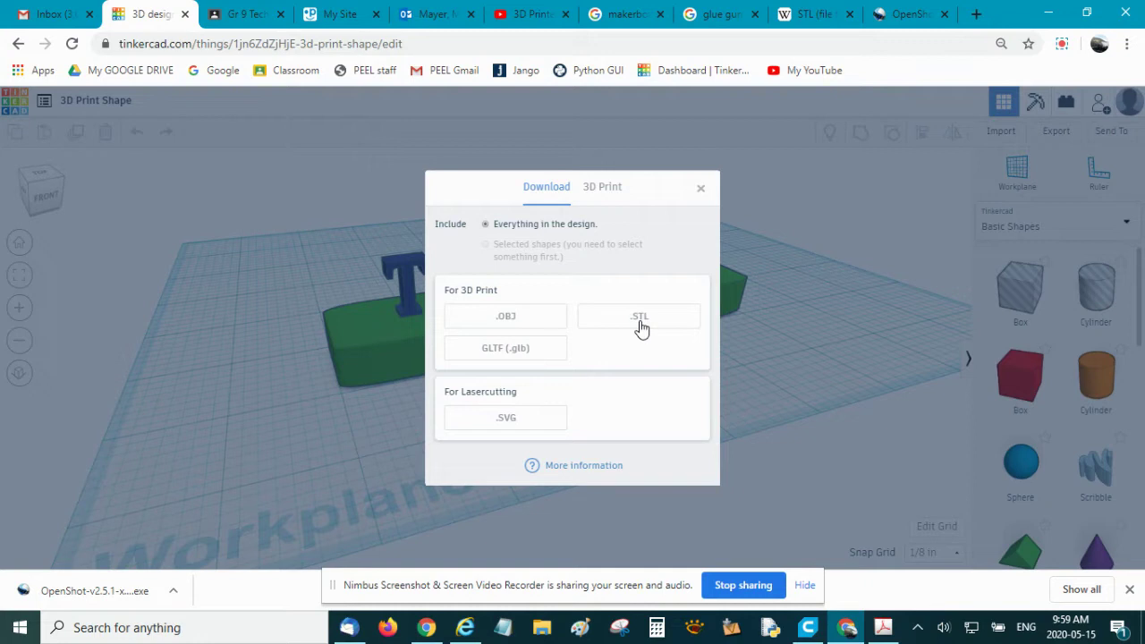
click(702, 191)
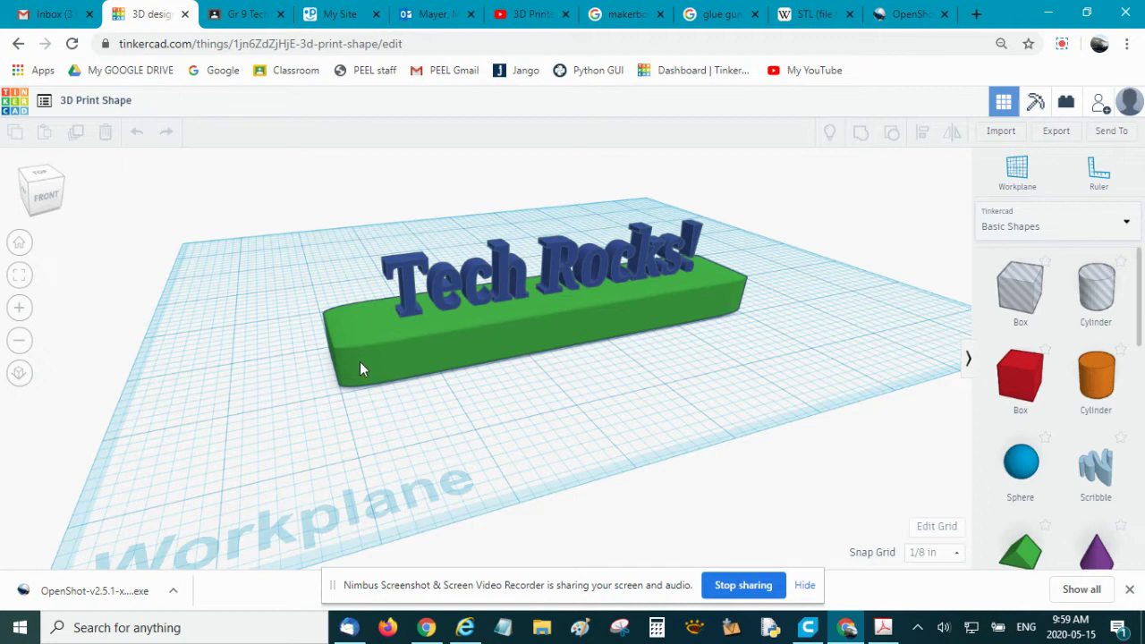
scroll(394, 298, up, 6)
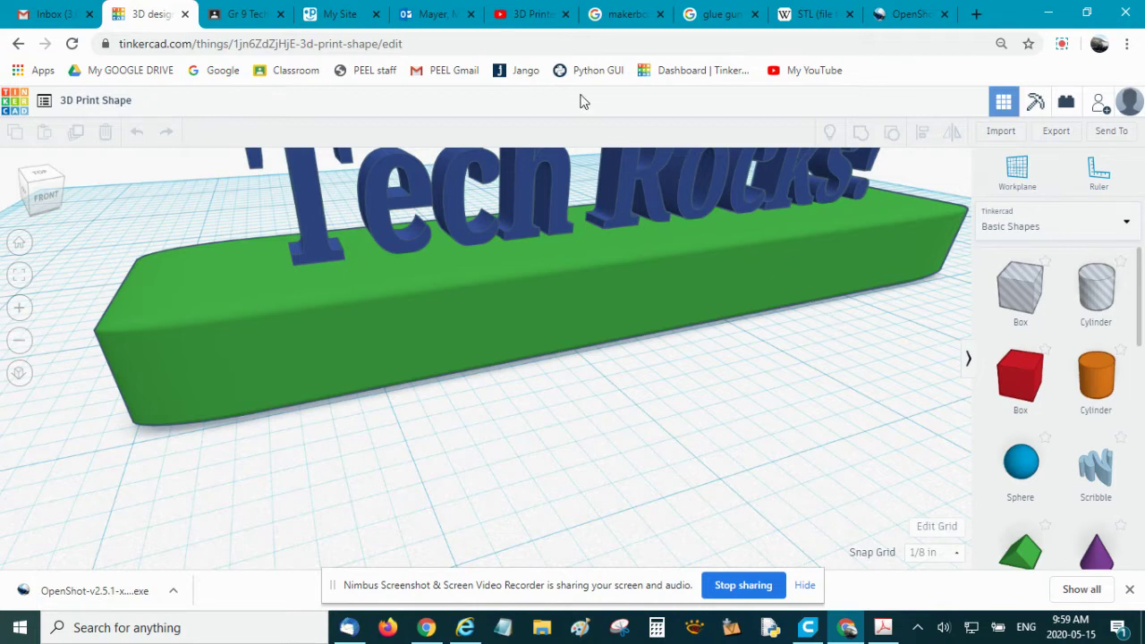
Switch to Ultimaker Cura and examine the Tech Rocks! model on the build plate and within the printer's build volume.
mouse_move(816, 632)
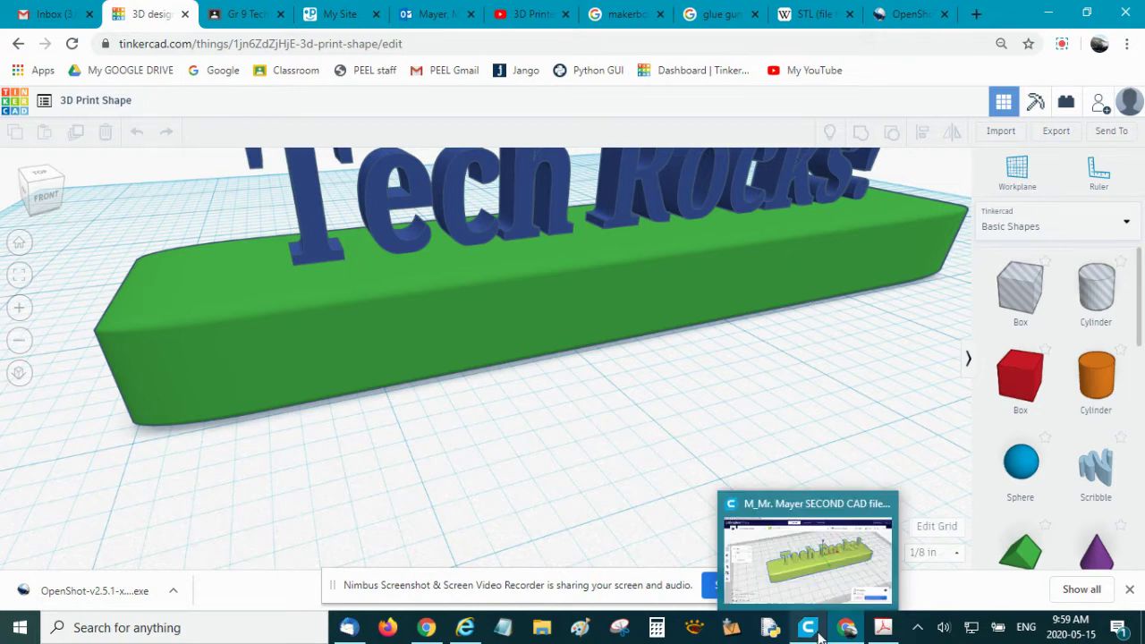
click(822, 596)
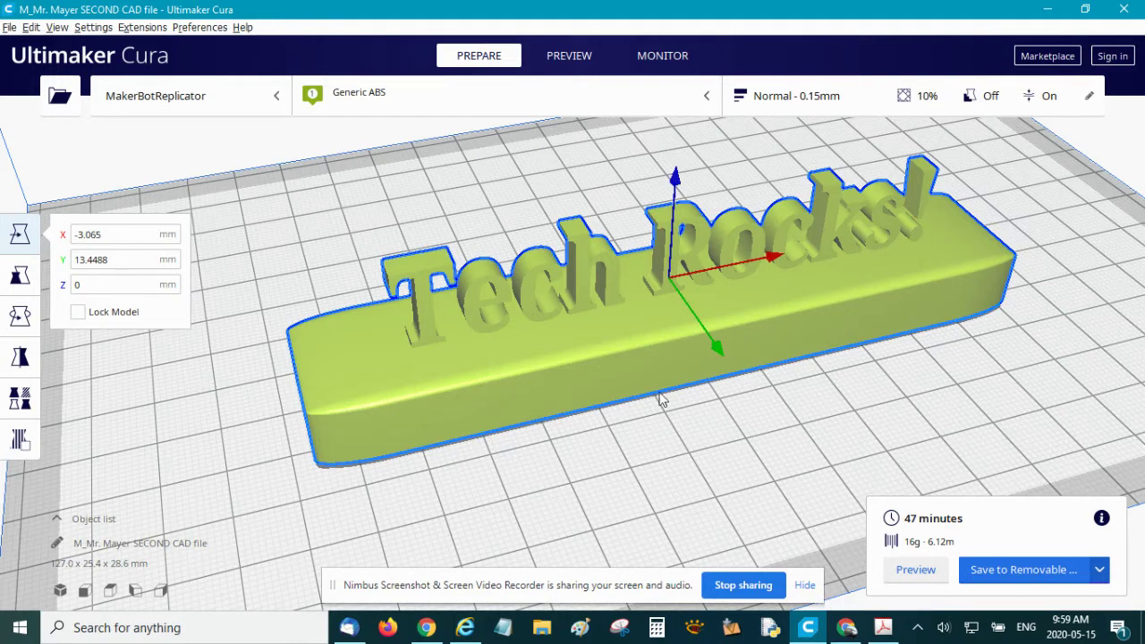
scroll(703, 417, down, 6)
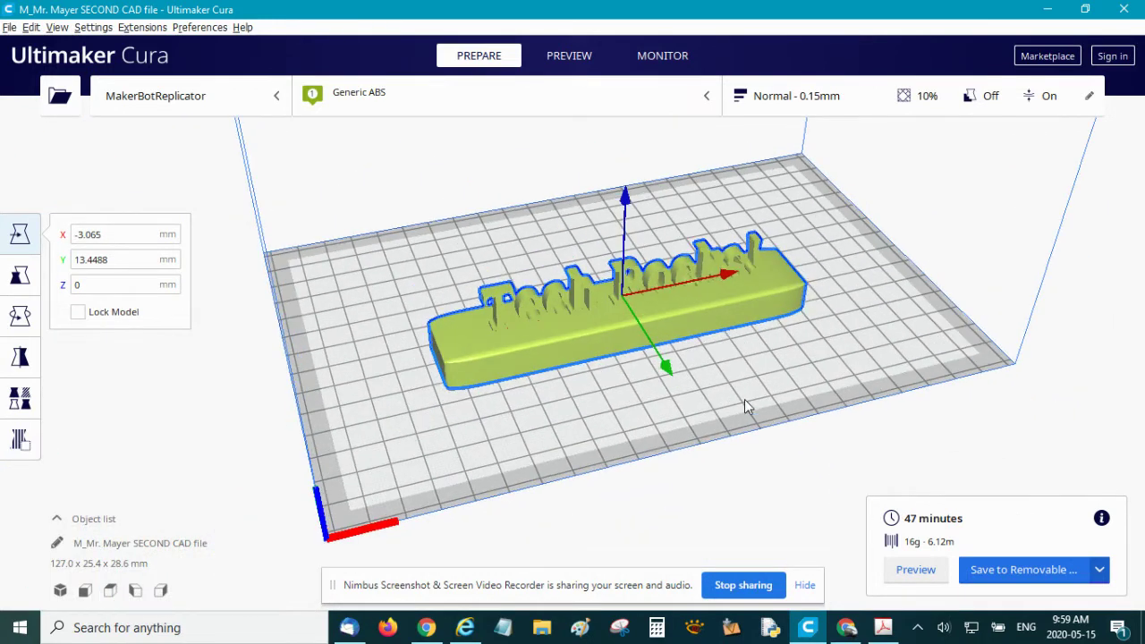
scroll(786, 408, down, 5)
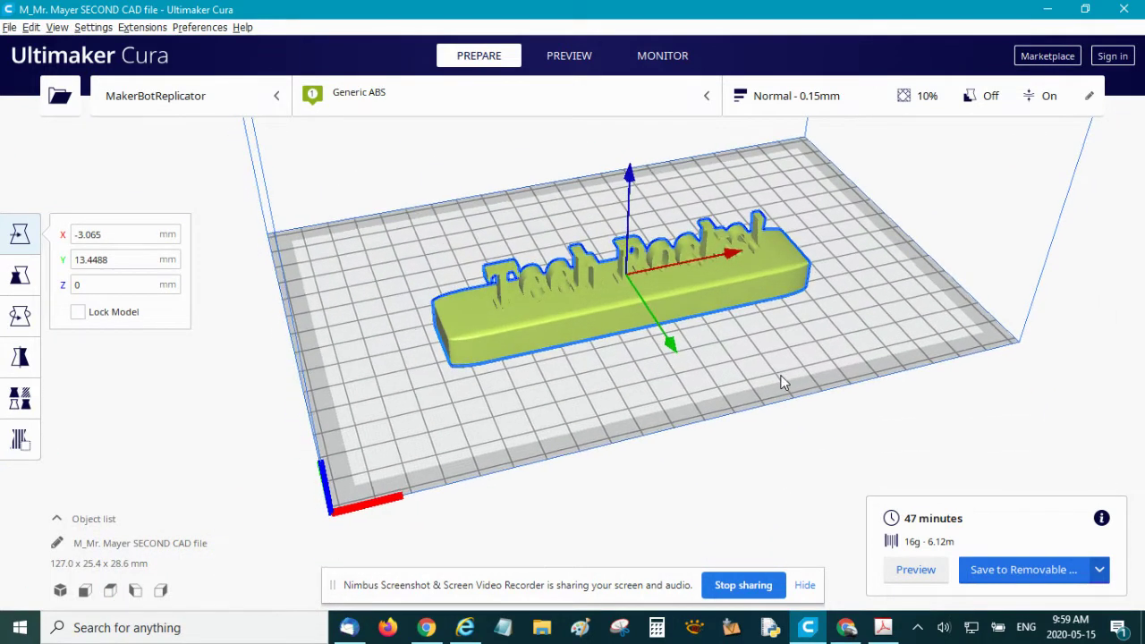
scroll(779, 402, down, 3)
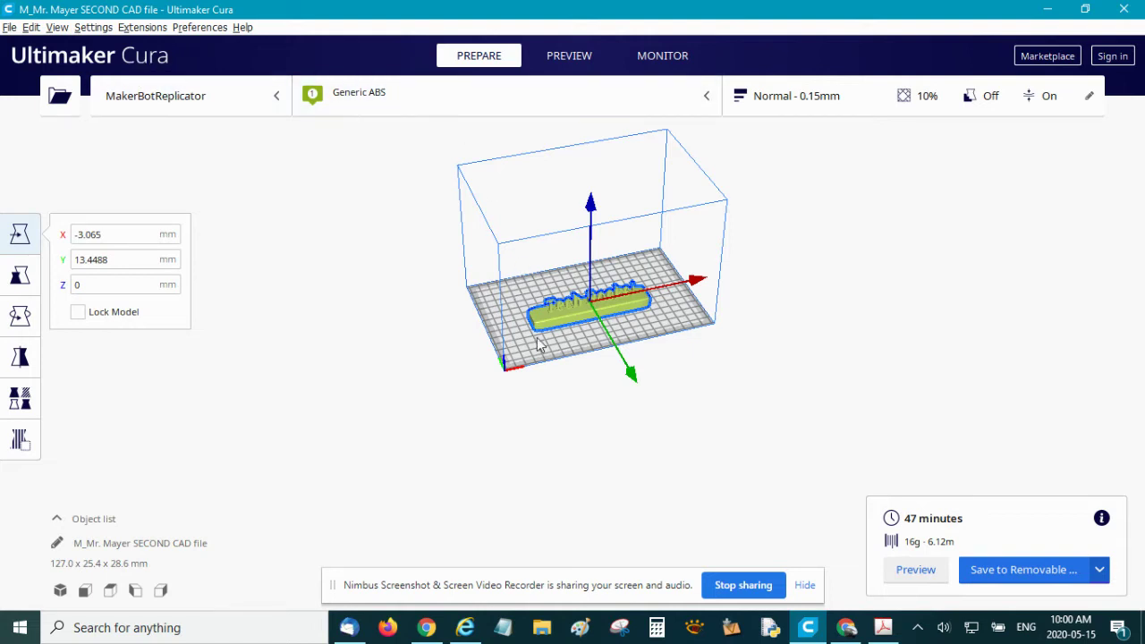
scroll(547, 478, up, 2)
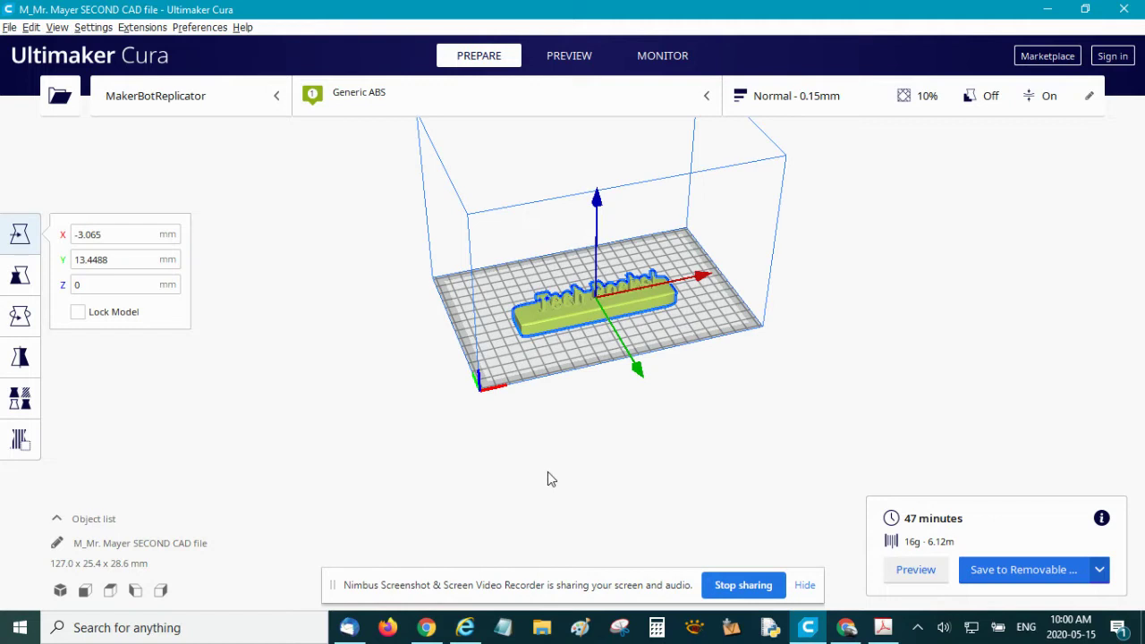
right_drag(675, 480, 694, 452)
scroll(685, 409, up, 6)
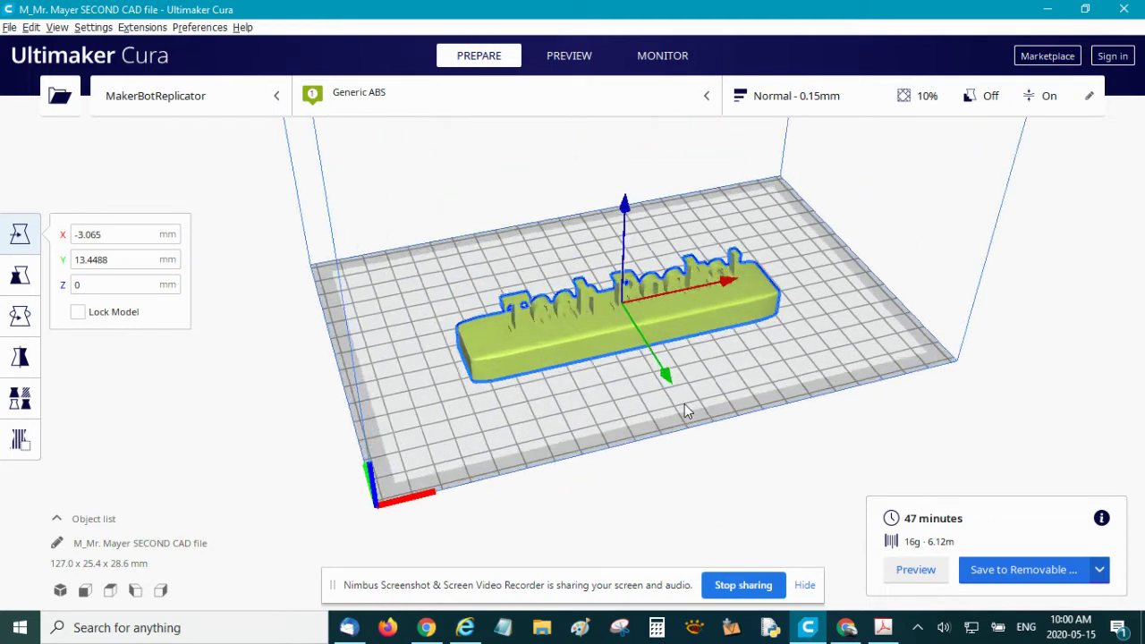
scroll(617, 380, down, 5)
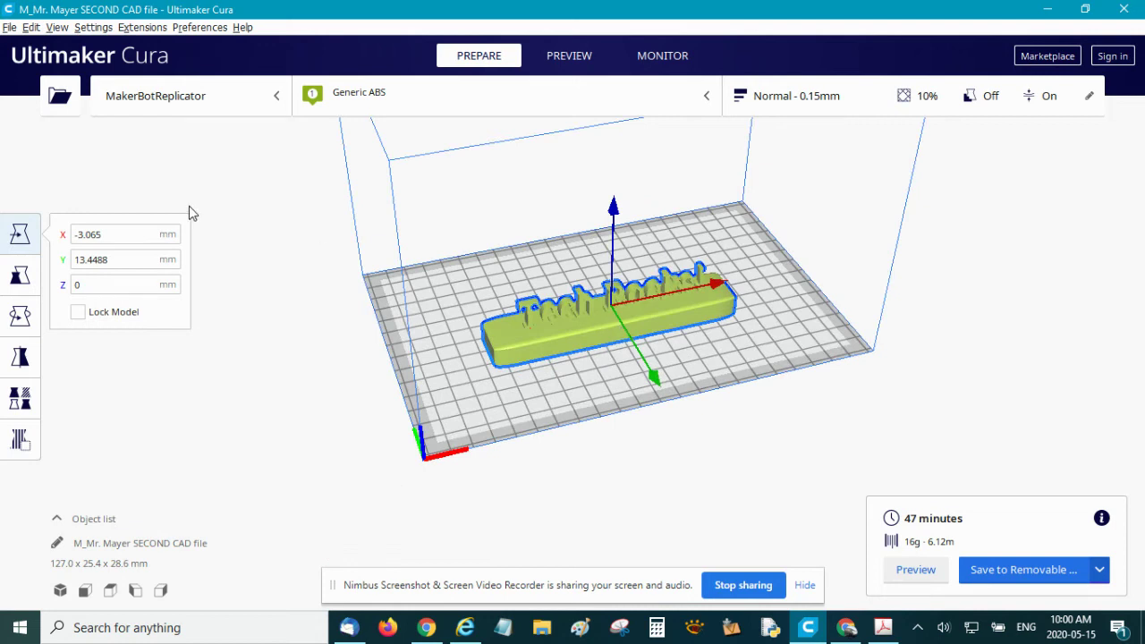
Show the model files available to open in the Downloads folder and close the dialog without loading one.
click(62, 109)
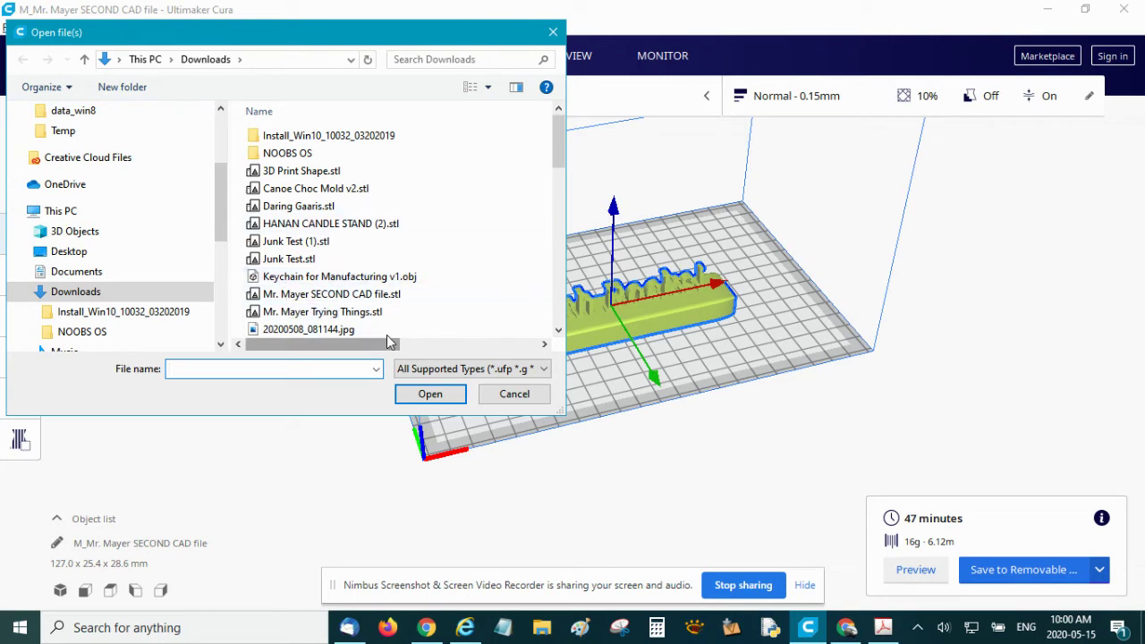
click(513, 393)
scroll(608, 362, up, 2)
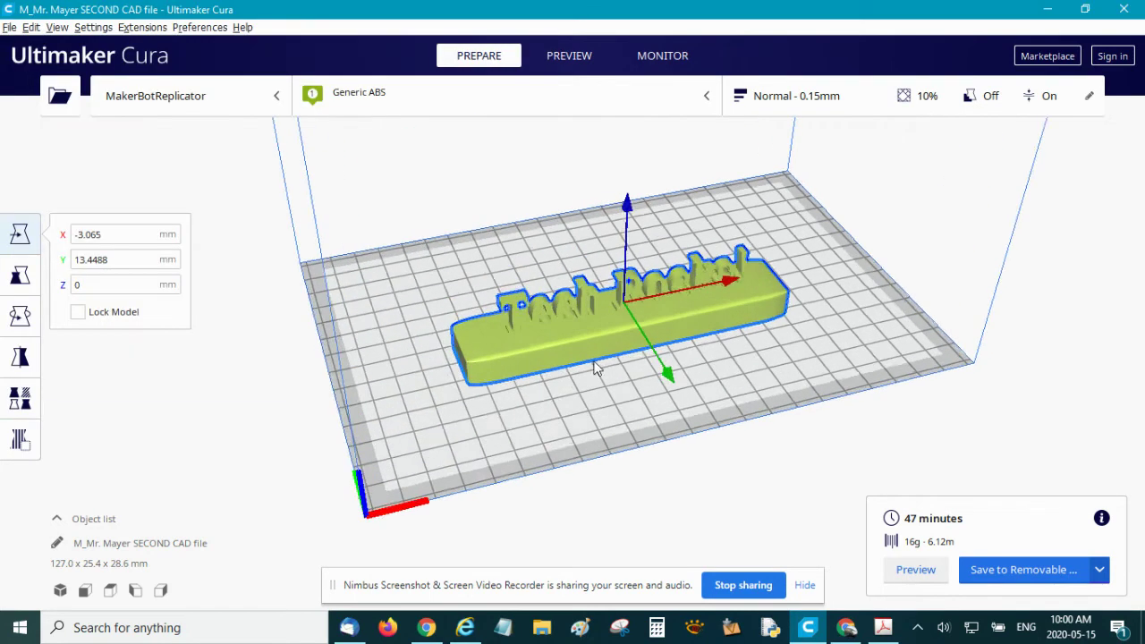
Browse the material brands and generic filament types for the extruder, then close the material settings on Generic ABS.
scroll(608, 425, down, 5)
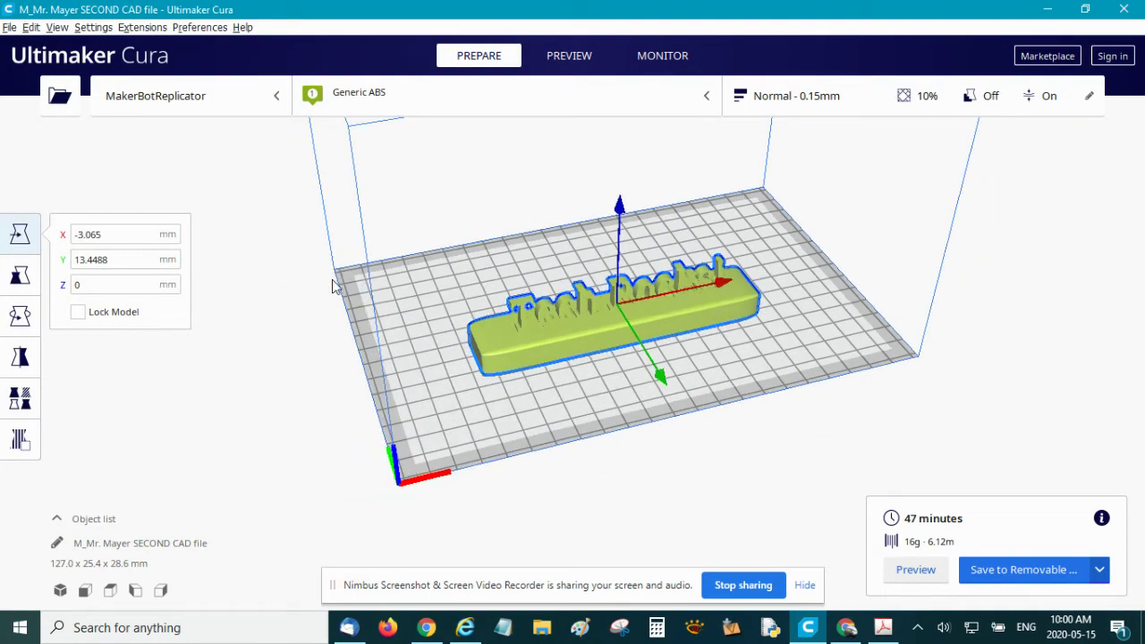
scroll(379, 315, down, 3)
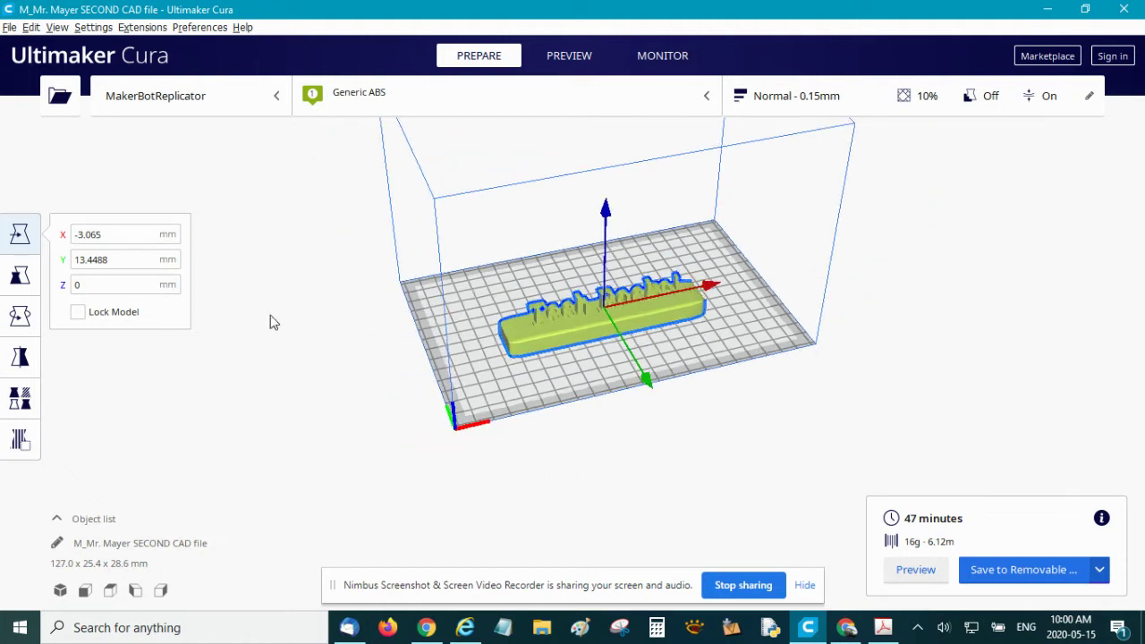
right_drag(508, 388, 374, 403)
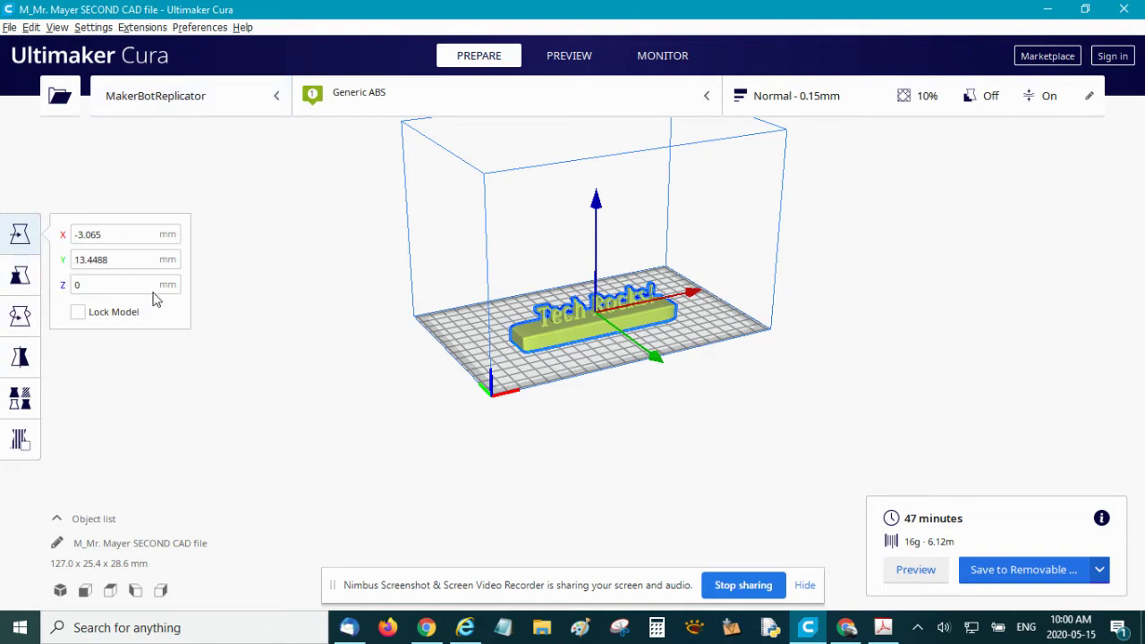
scroll(495, 375, up, 2)
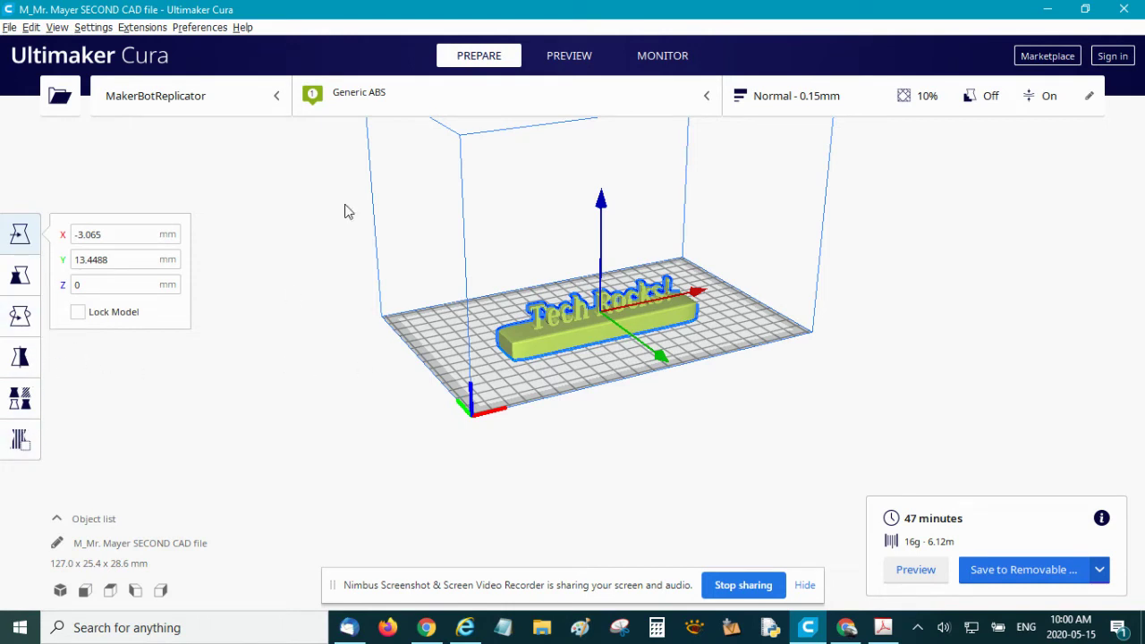
click(704, 102)
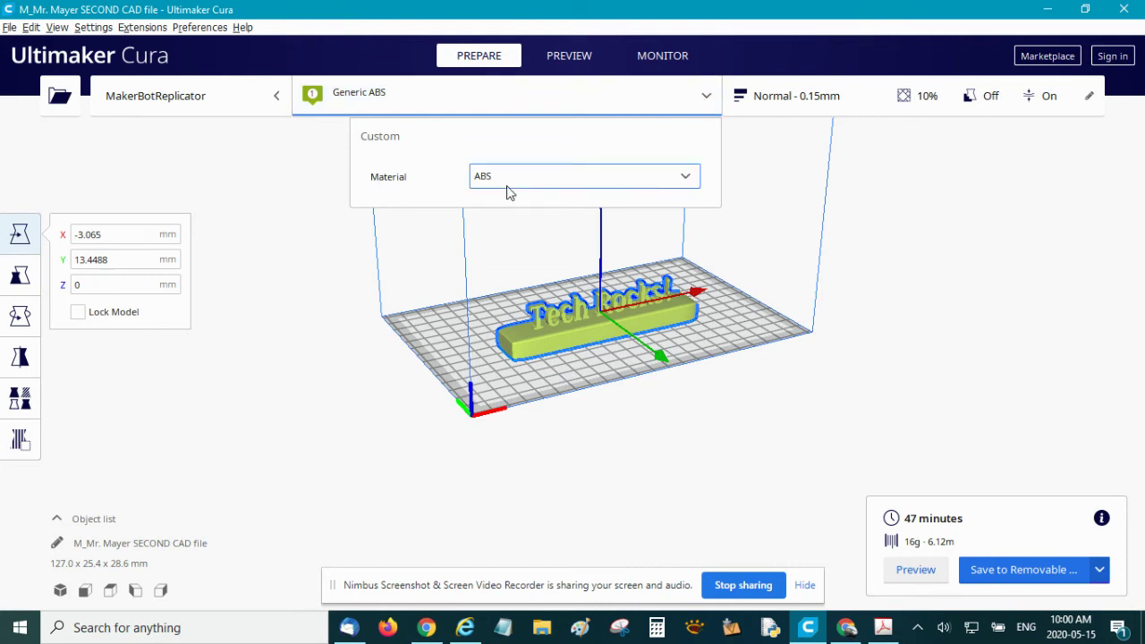
click(686, 179)
mouse_move(573, 204)
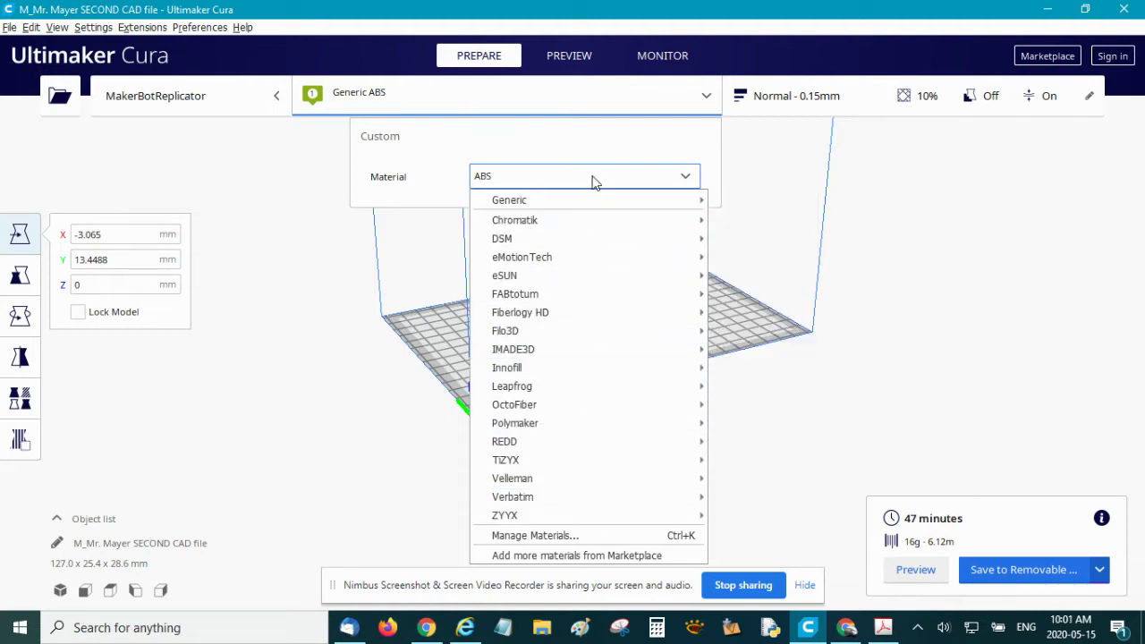
mouse_move(620, 205)
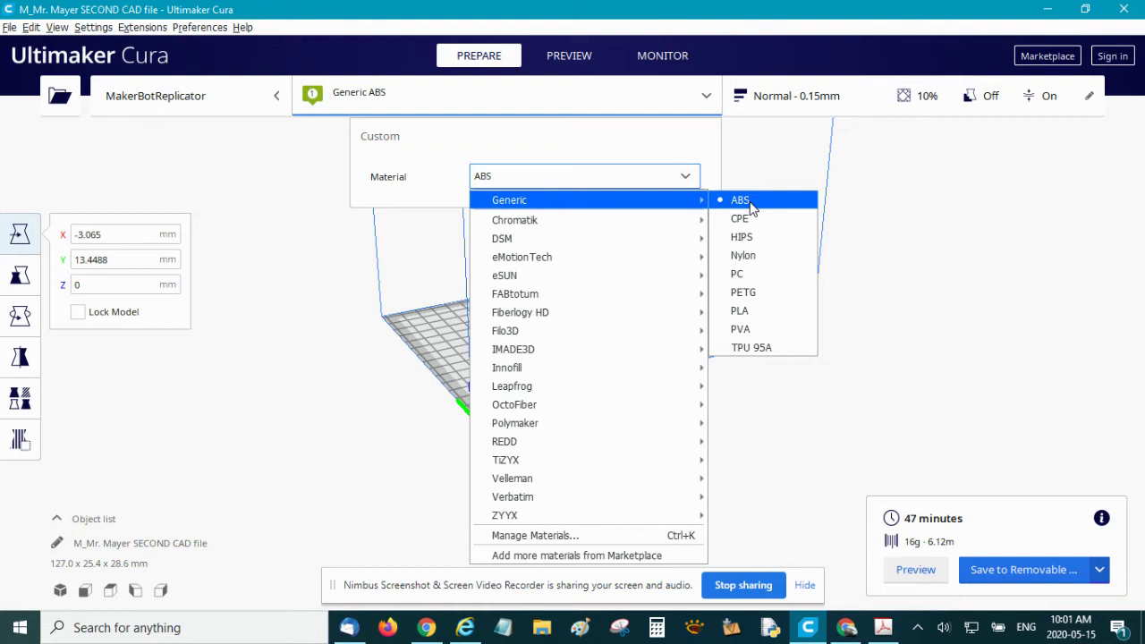
click(572, 179)
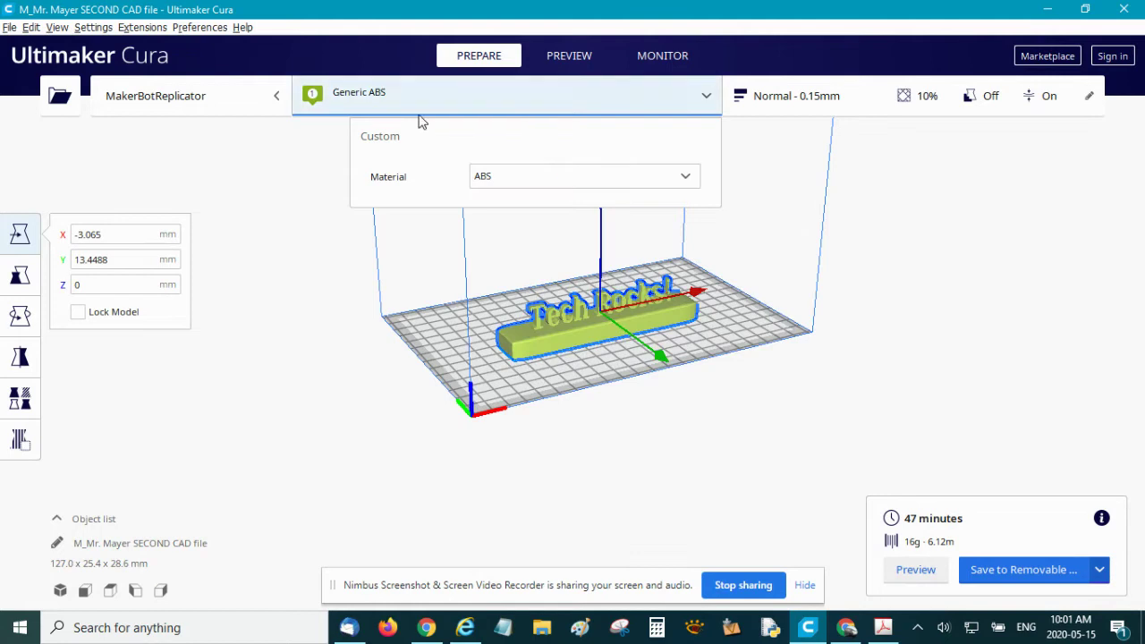
click(547, 101)
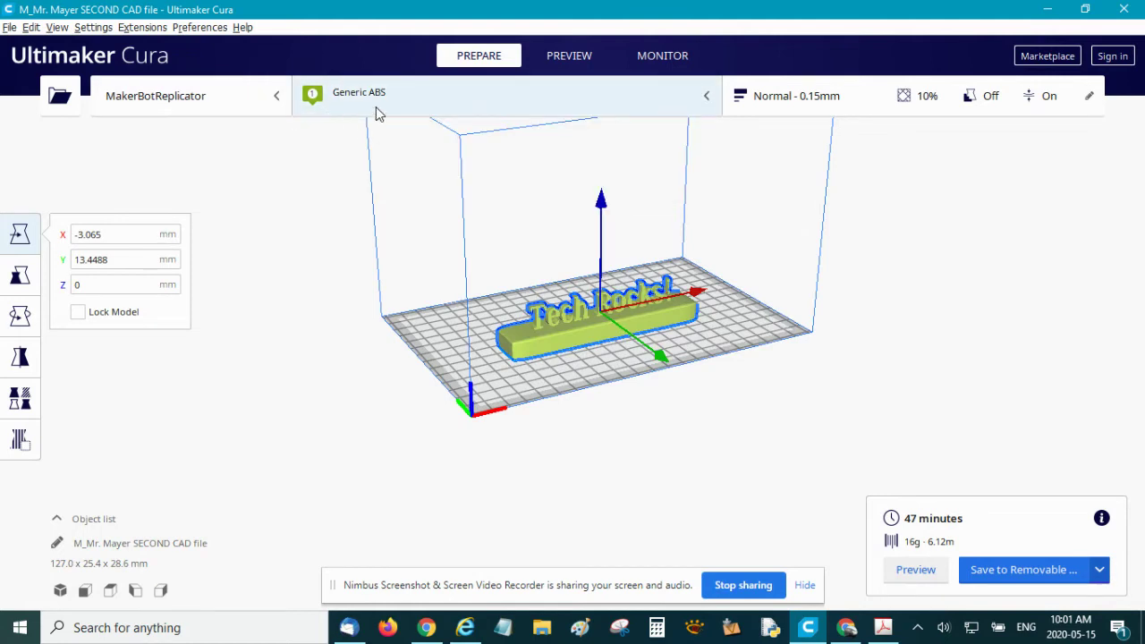
Compare the layer height profiles and infill levels, set the print to the 0.2 mm Draft profile with 10% infill, and close the print settings.
click(864, 105)
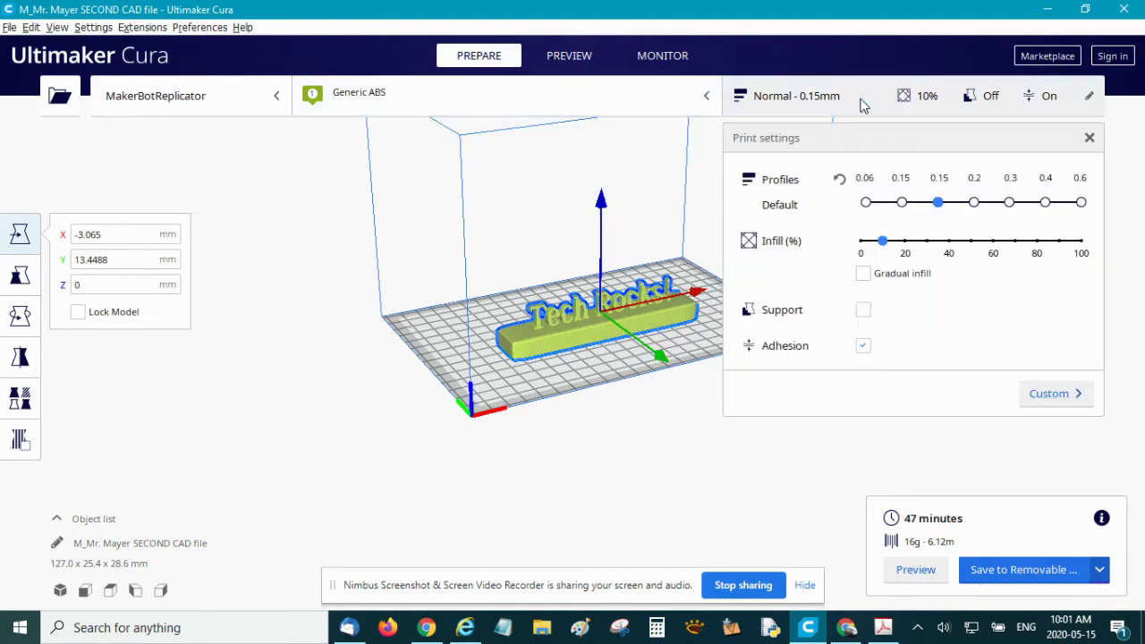
click(903, 204)
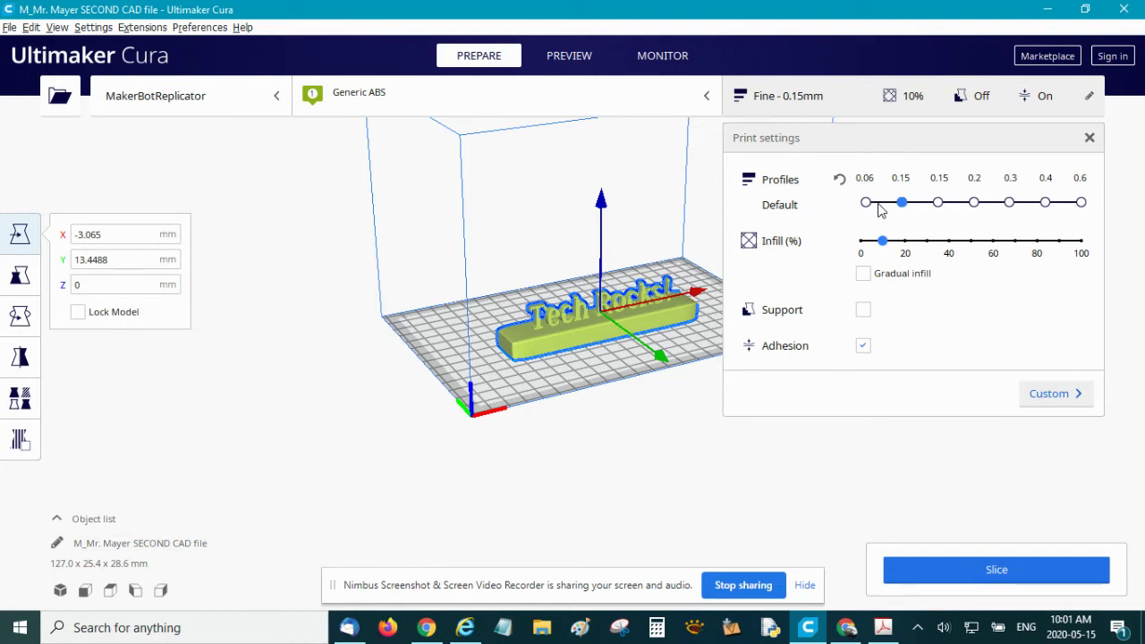
click(1046, 204)
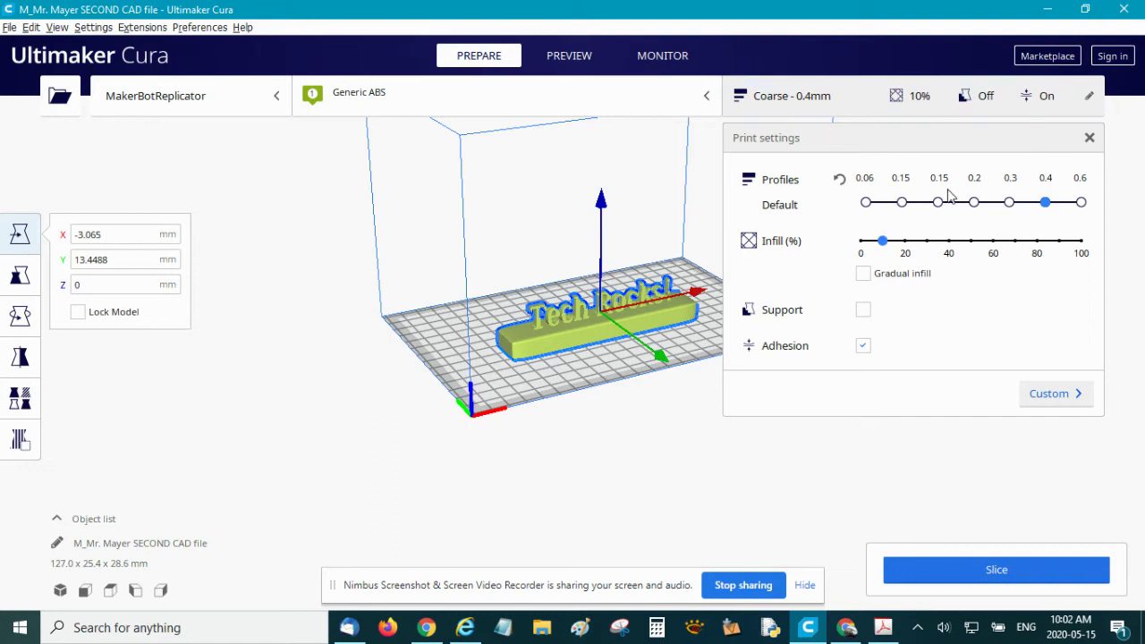
click(903, 203)
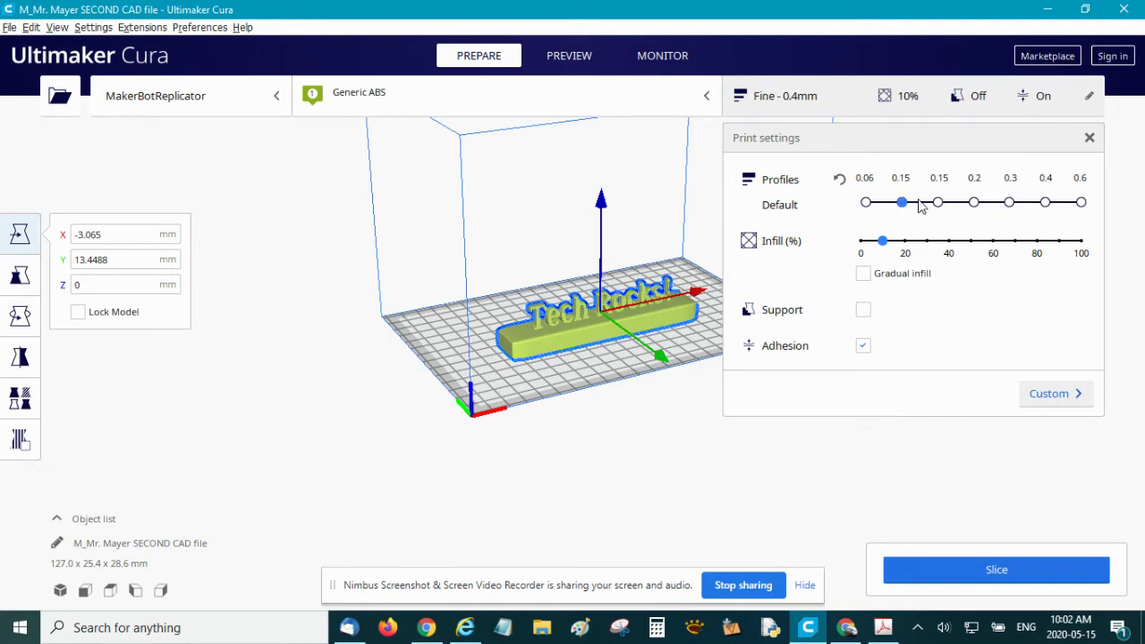
click(1011, 204)
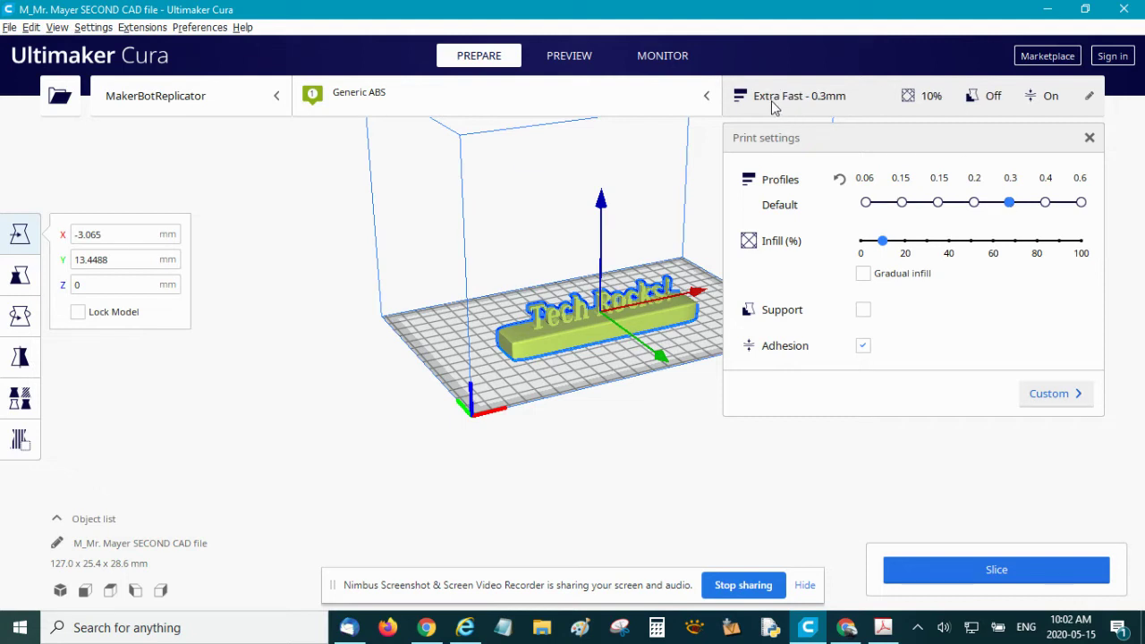
click(974, 203)
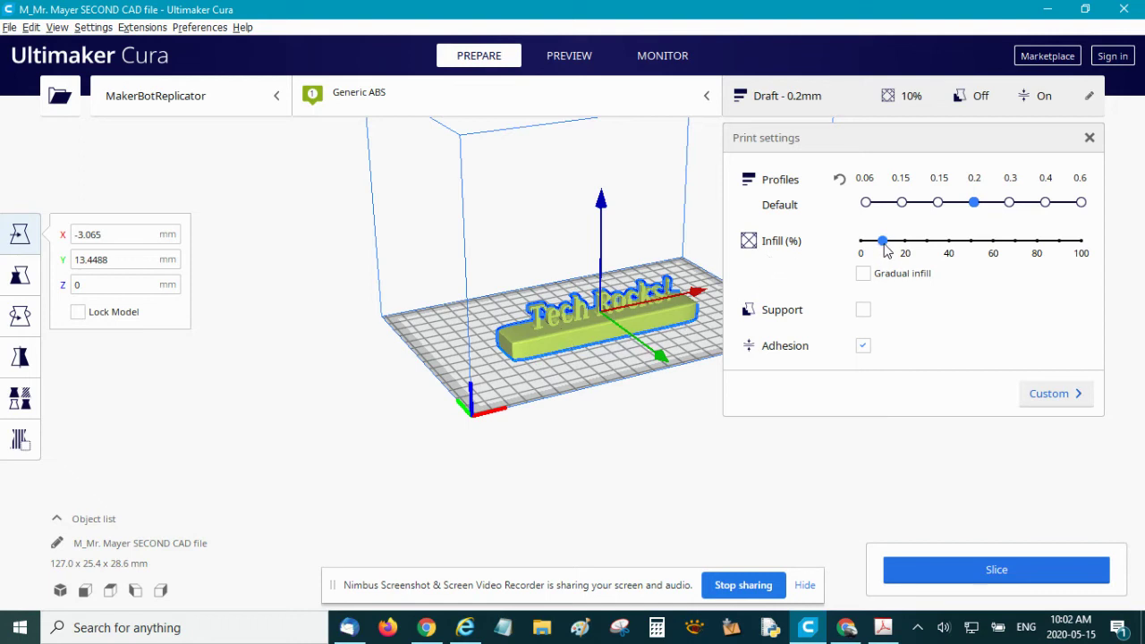
click(929, 247)
click(951, 251)
drag(951, 251, 883, 242)
click(1090, 138)
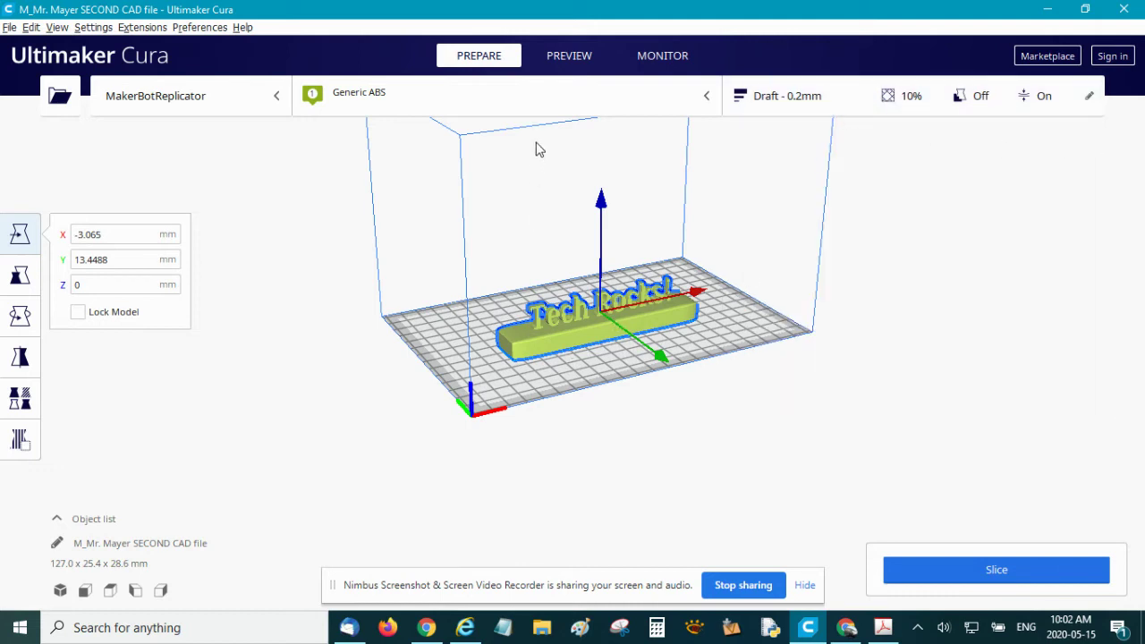
Slice the Tech Rocks! model and show its layer preview, moving the screen-sharing bar clear of the simulation controls.
click(998, 574)
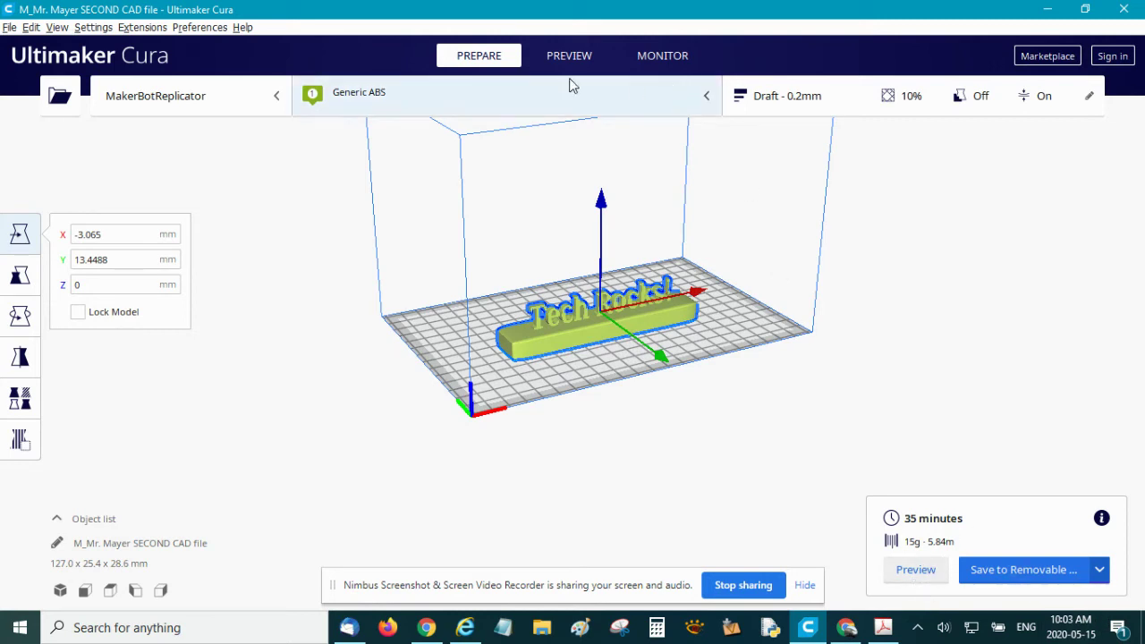
click(917, 570)
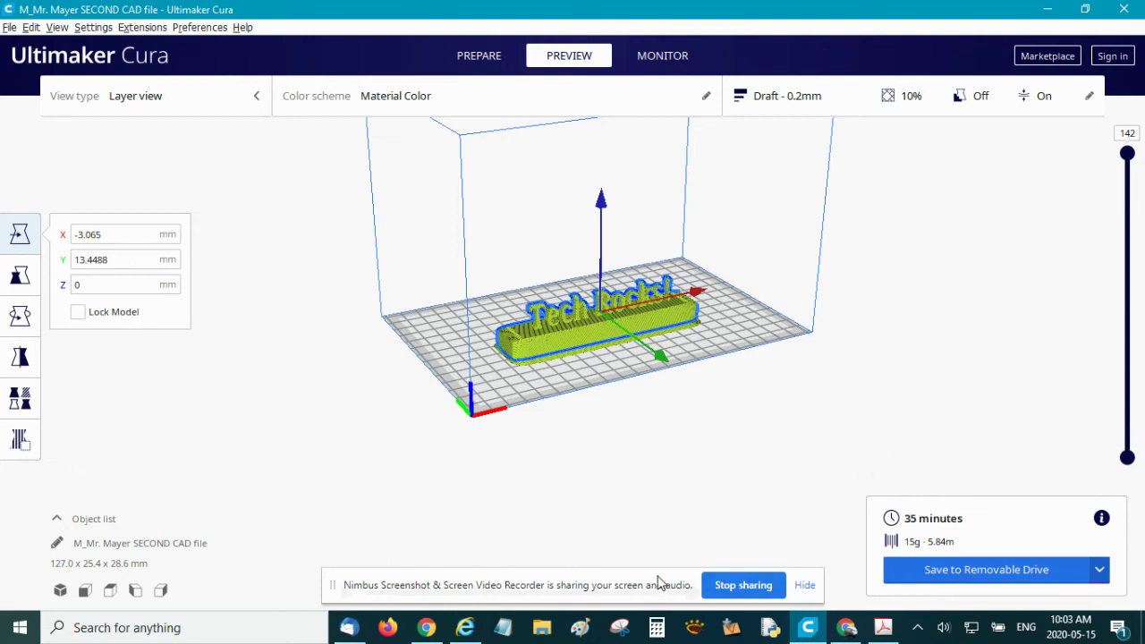
drag(658, 583, 438, 464)
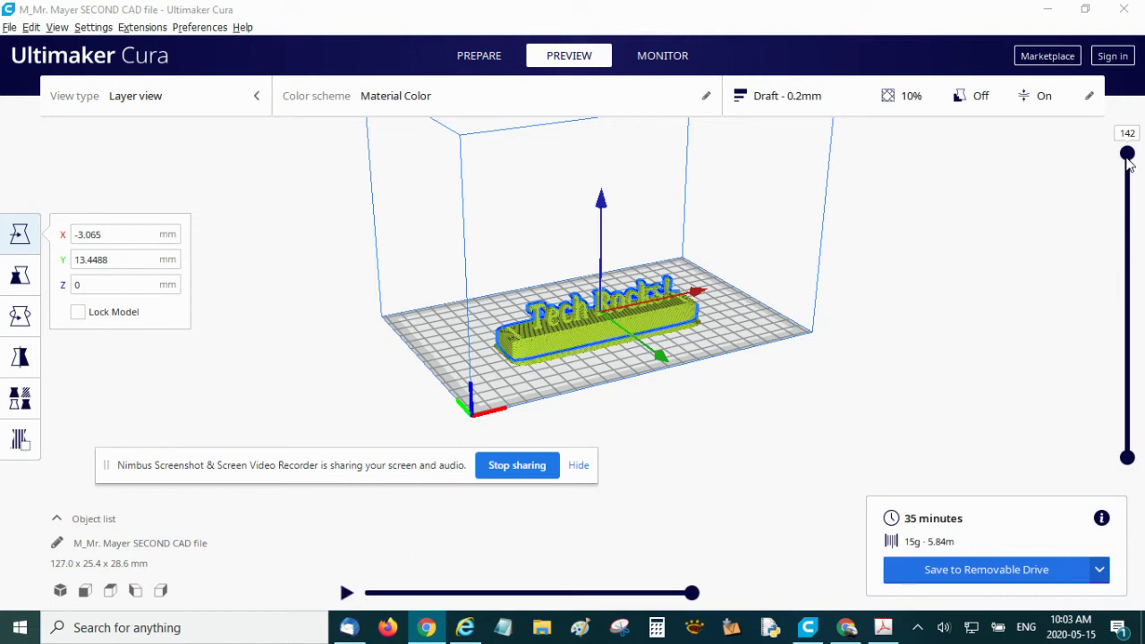
mouse_move(1129, 156)
mouse_down()
mouse_move(1117, 230)
mouse_move(1128, 152)
mouse_up()
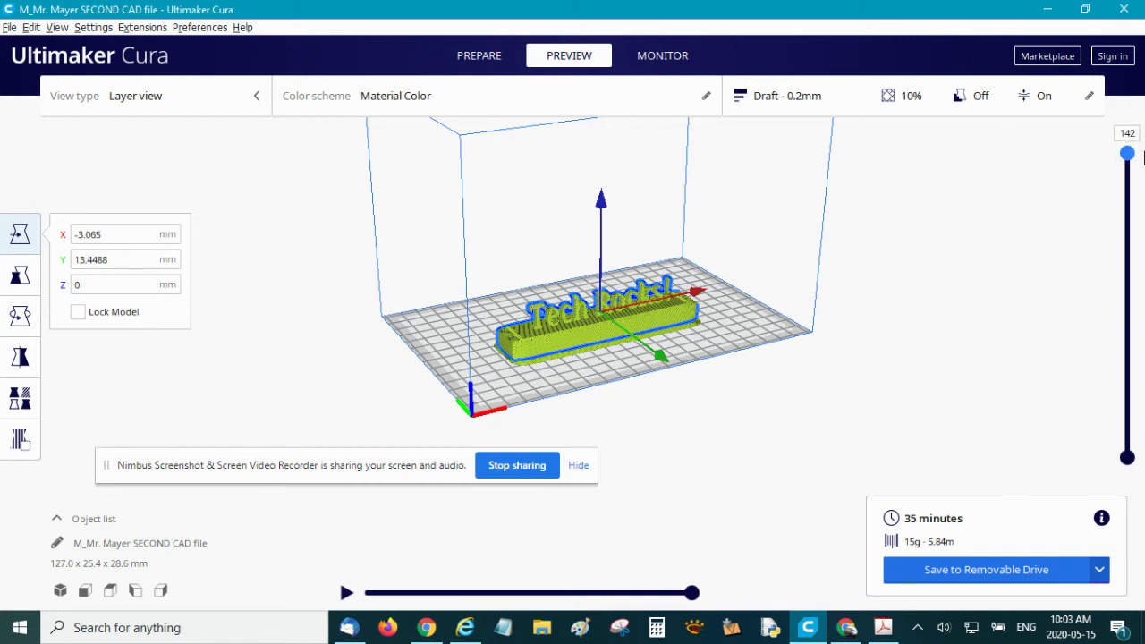
Lower the displayed layers to layer 28 and inspect the infill grid inside the base up close.
scroll(640, 271, up, 2)
scroll(641, 270, up, 3)
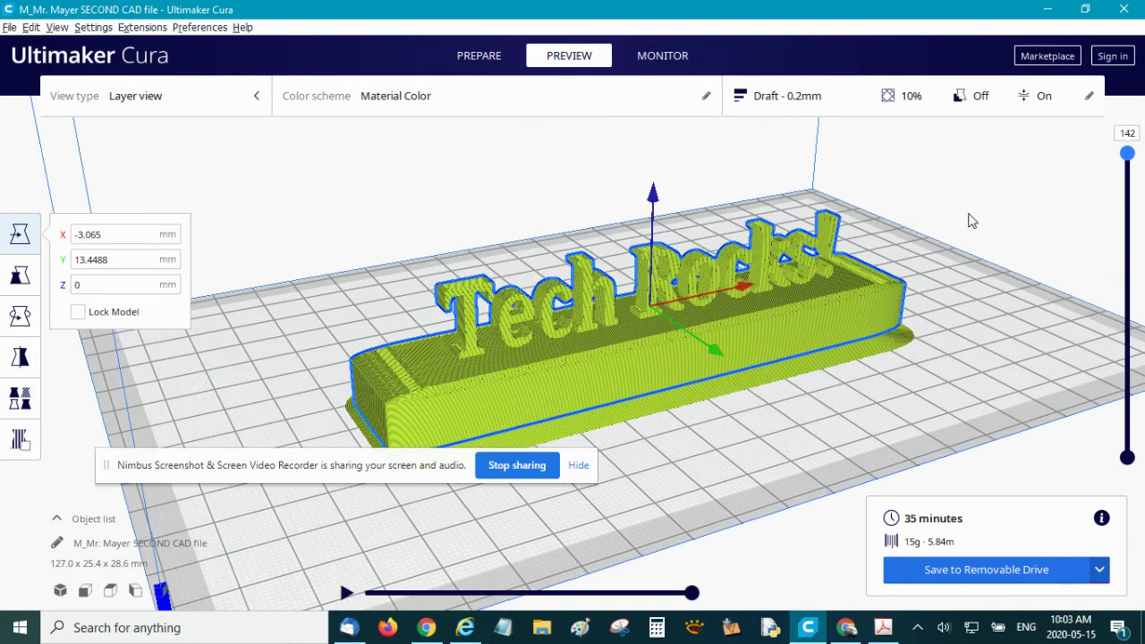
drag(1128, 154, 1111, 399)
right_drag(779, 385, 830, 372)
scroll(810, 374, up, 5)
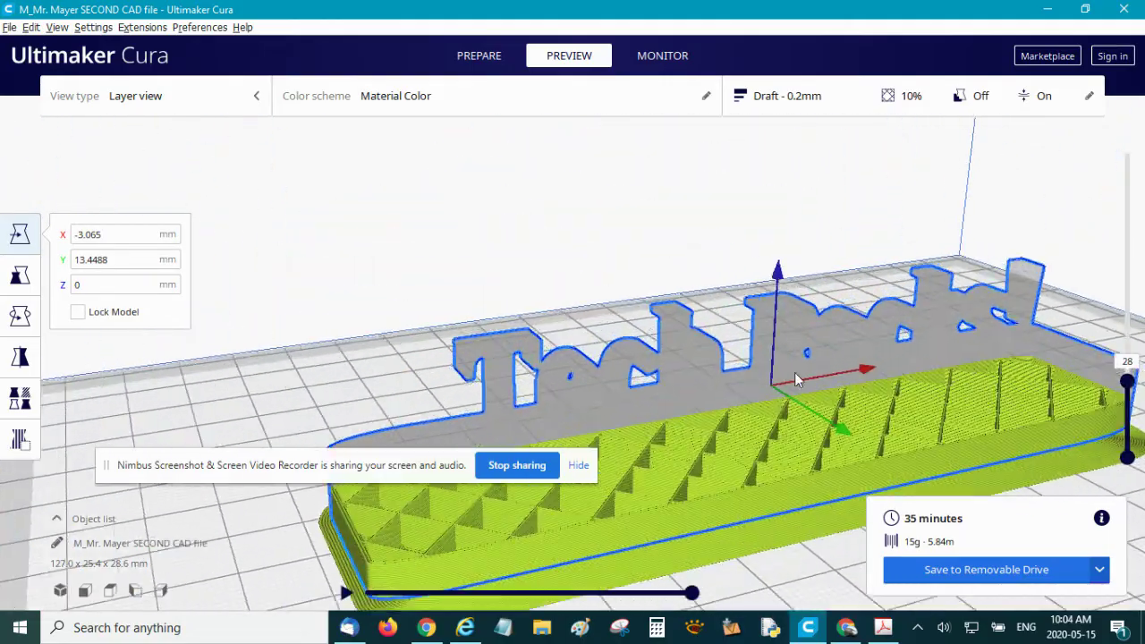
scroll(774, 426, down, 2)
scroll(740, 331, up, 5)
scroll(723, 470, down, 5)
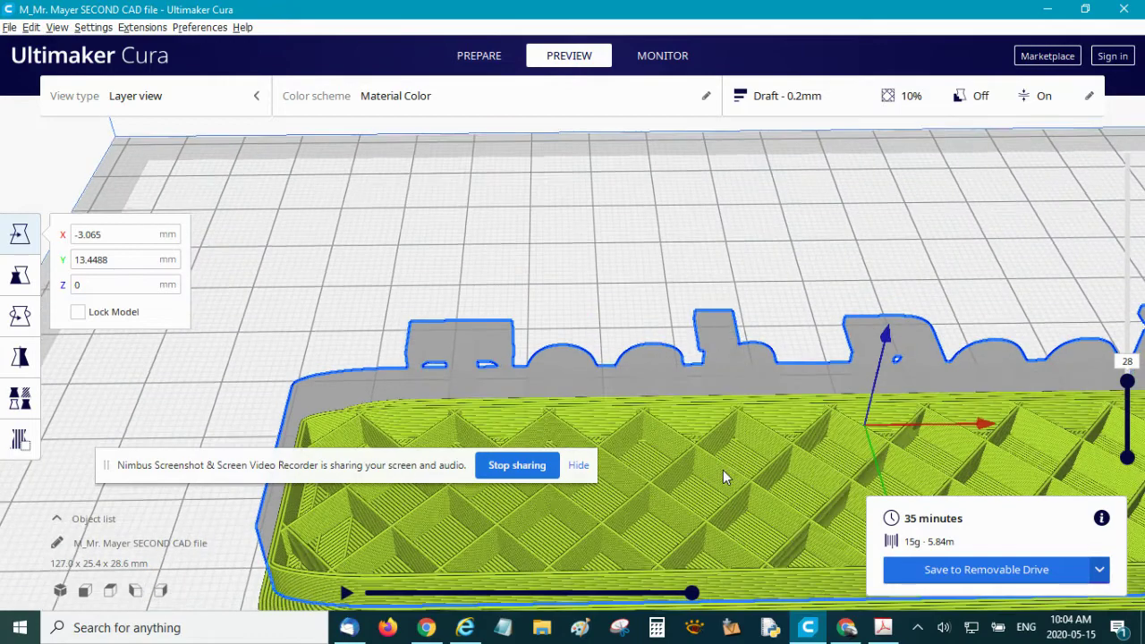
scroll(819, 453, up, 5)
right_drag(837, 289, 680, 406)
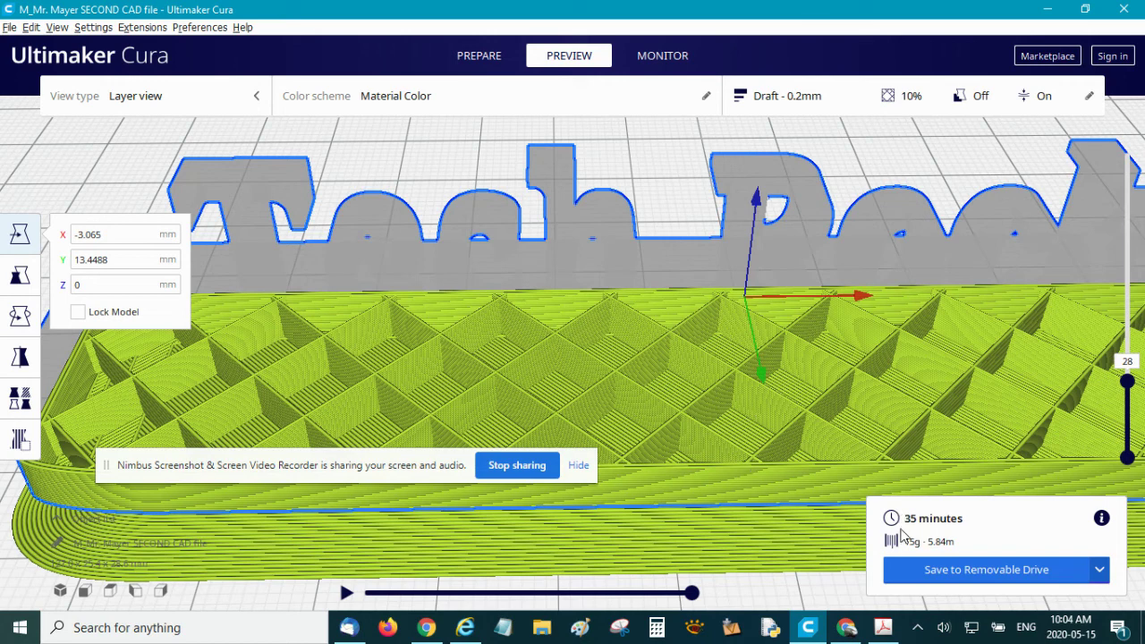
scroll(770, 421, down, 6)
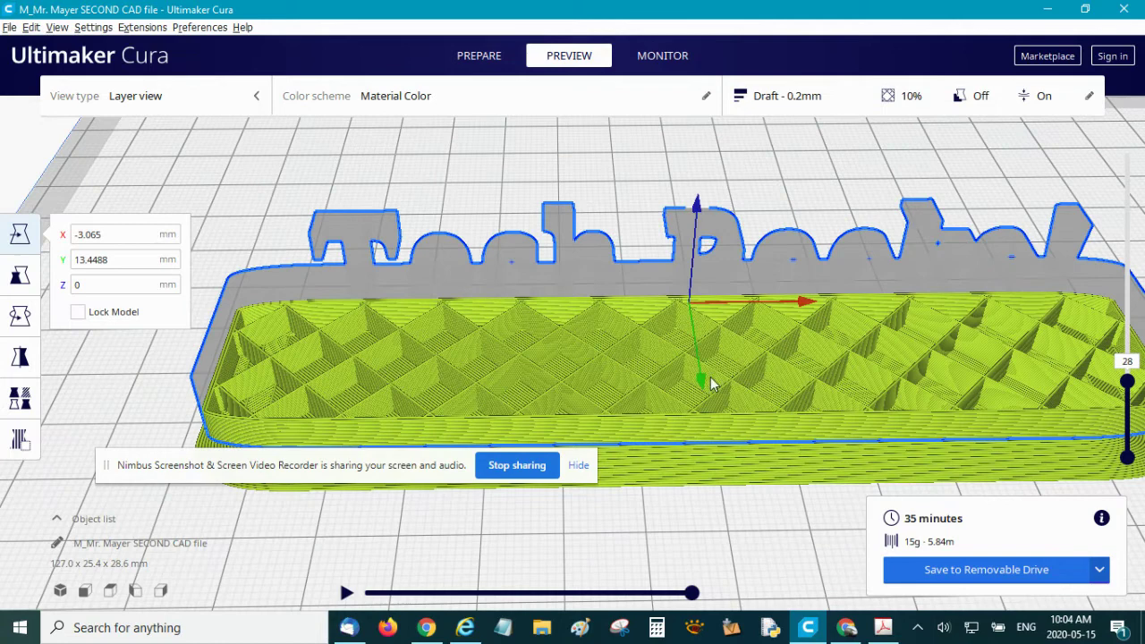
right_drag(711, 377, 637, 399)
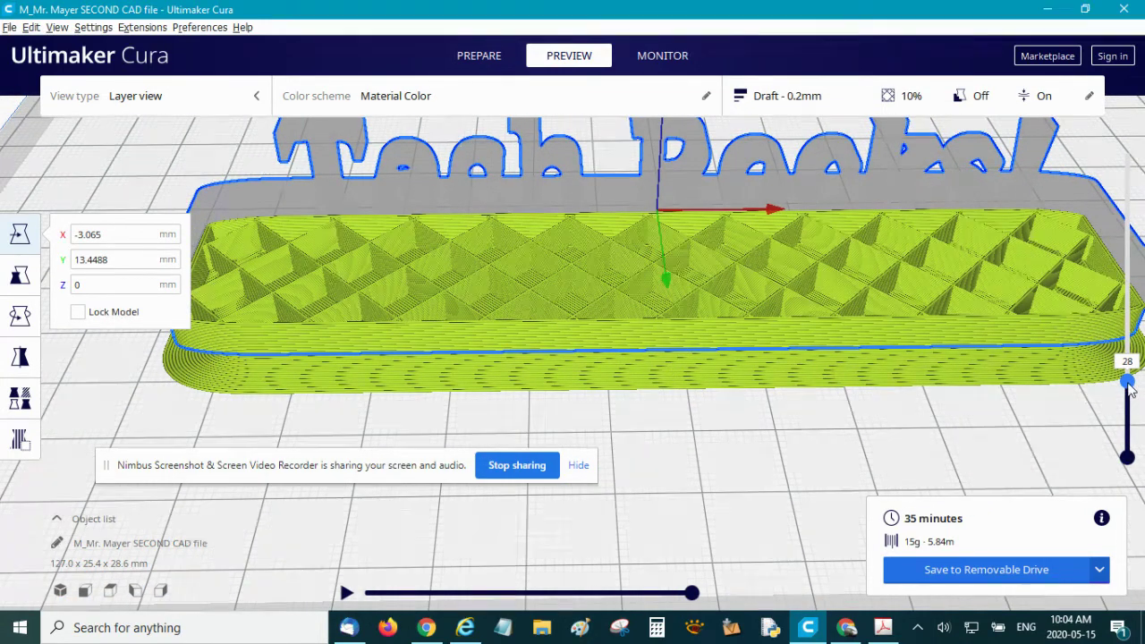
Raise the displayed layers to layer 35 and inspect the infill cells and outer wall of the base.
mouse_move(1128, 383)
mouse_down()
mouse_move(1129, 408)
mouse_move(1135, 371)
mouse_move(1139, 383)
mouse_up()
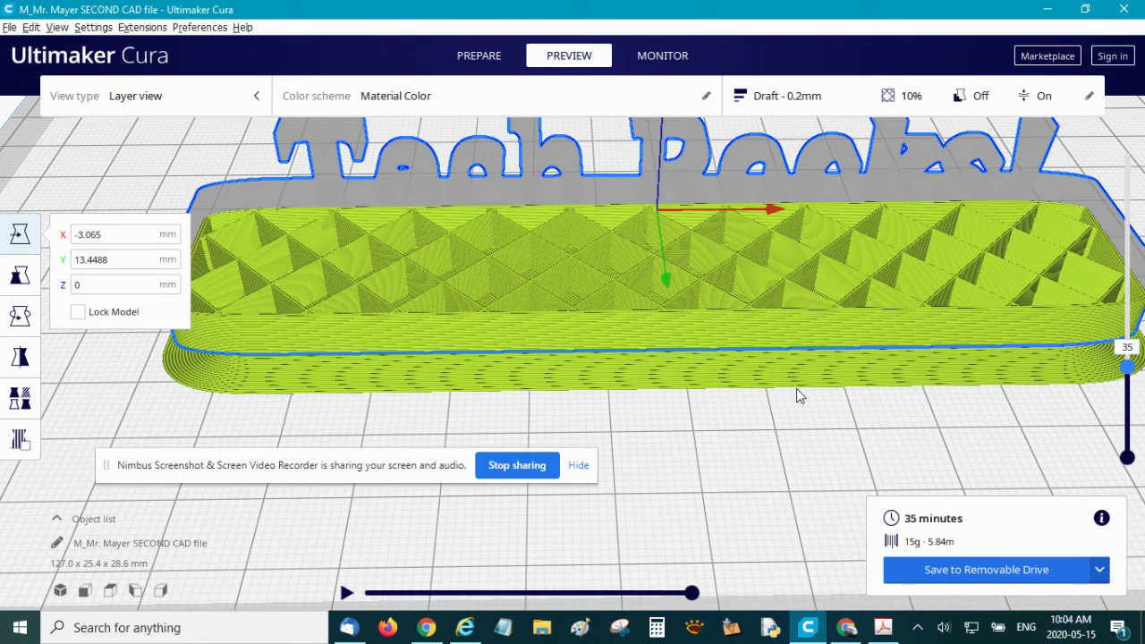
right_drag(796, 389, 824, 384)
scroll(782, 329, up, 3)
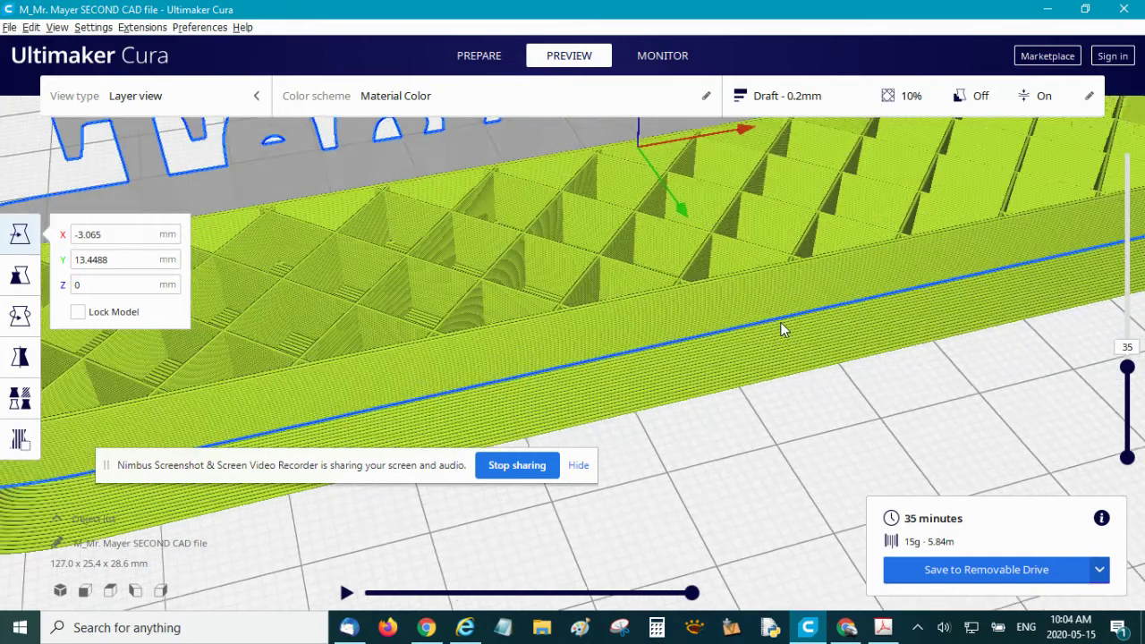
scroll(781, 330, down, 5)
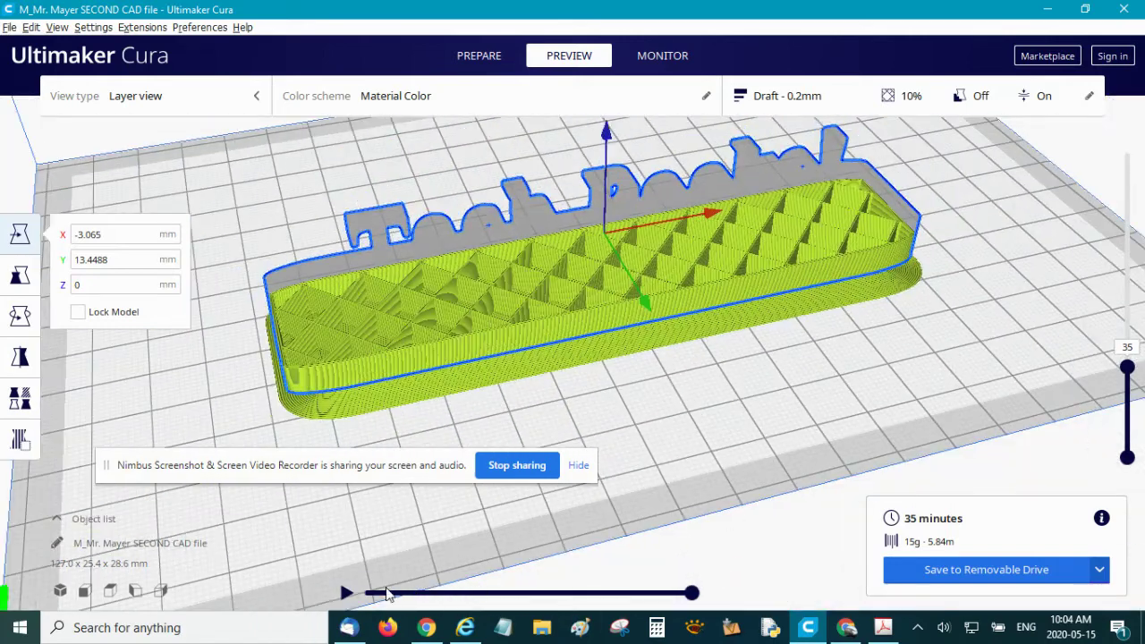
Play the print simulation from layer 35 and watch the nozzle lay down the base's infill from several views.
click(346, 594)
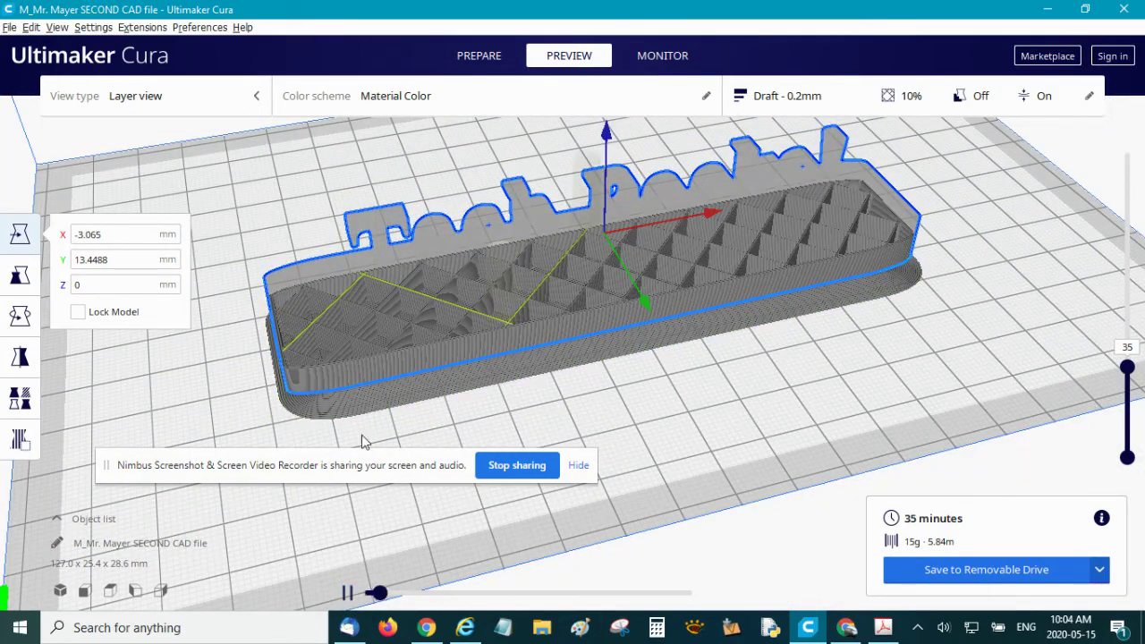
scroll(674, 282, up, 2)
scroll(674, 281, up, 1)
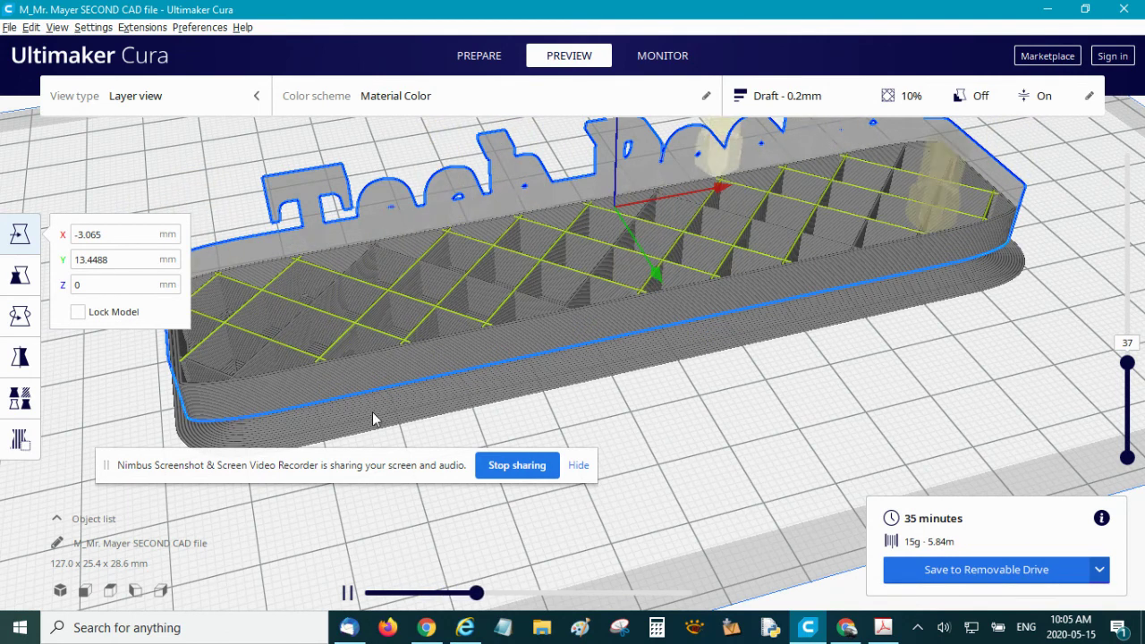
right_drag(373, 418, 614, 340)
scroll(800, 343, up, 3)
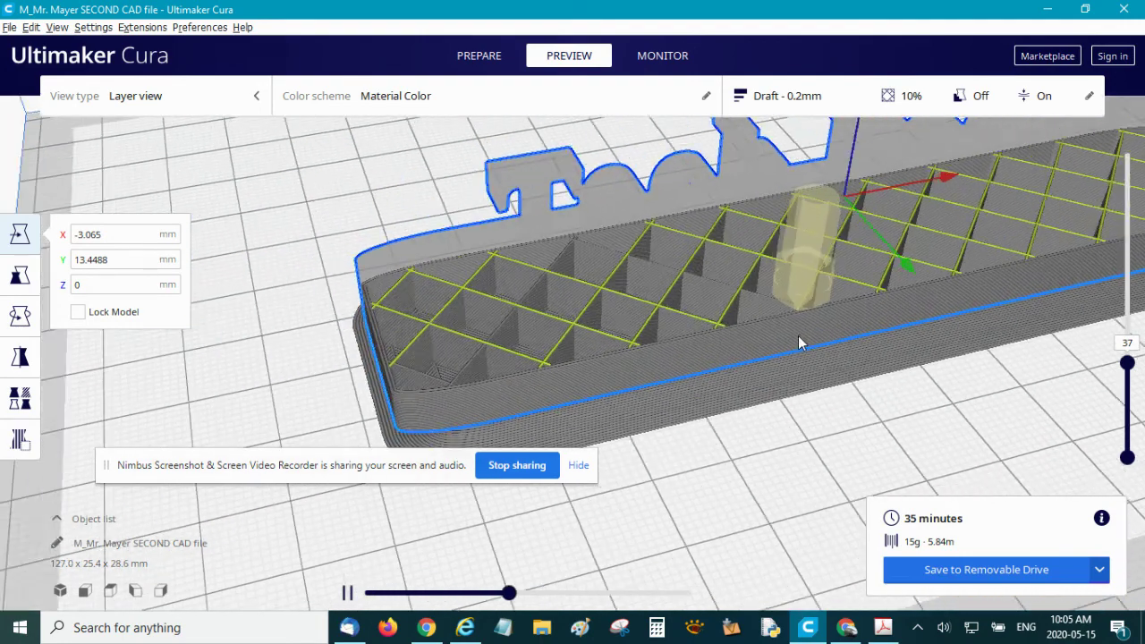
right_drag(798, 336, 729, 340)
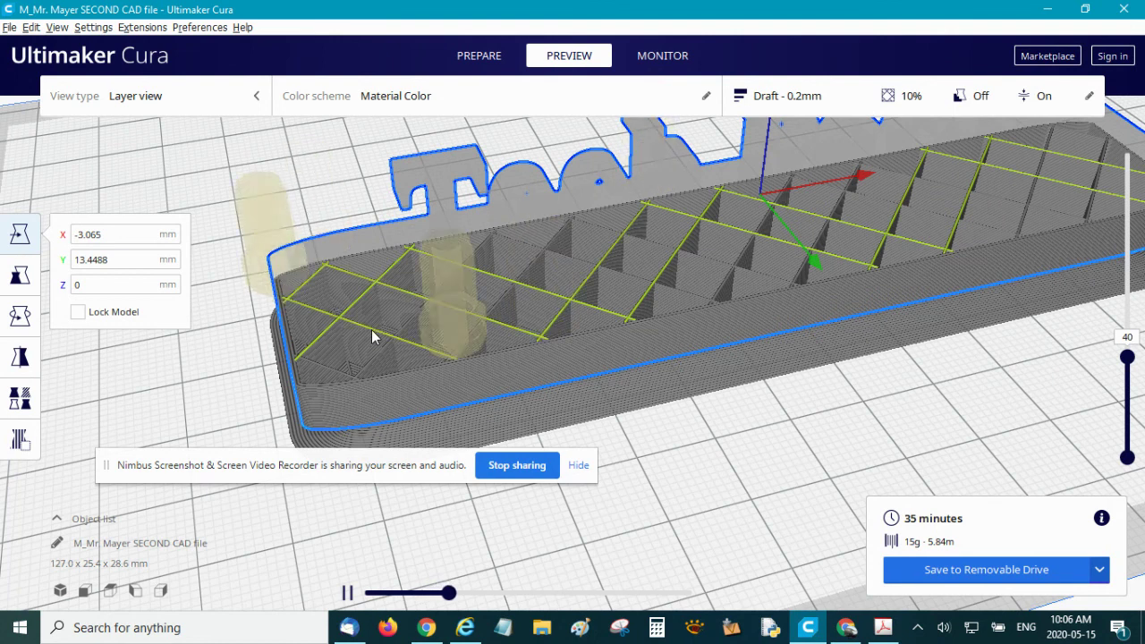
scroll(659, 445, down, 1)
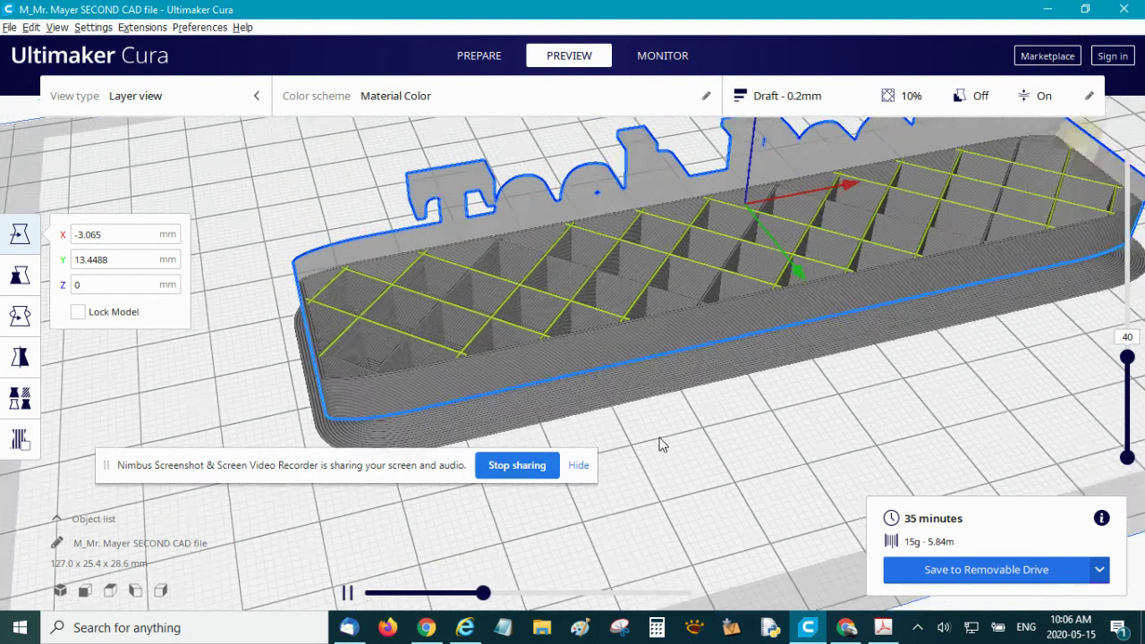
scroll(660, 445, down, 2)
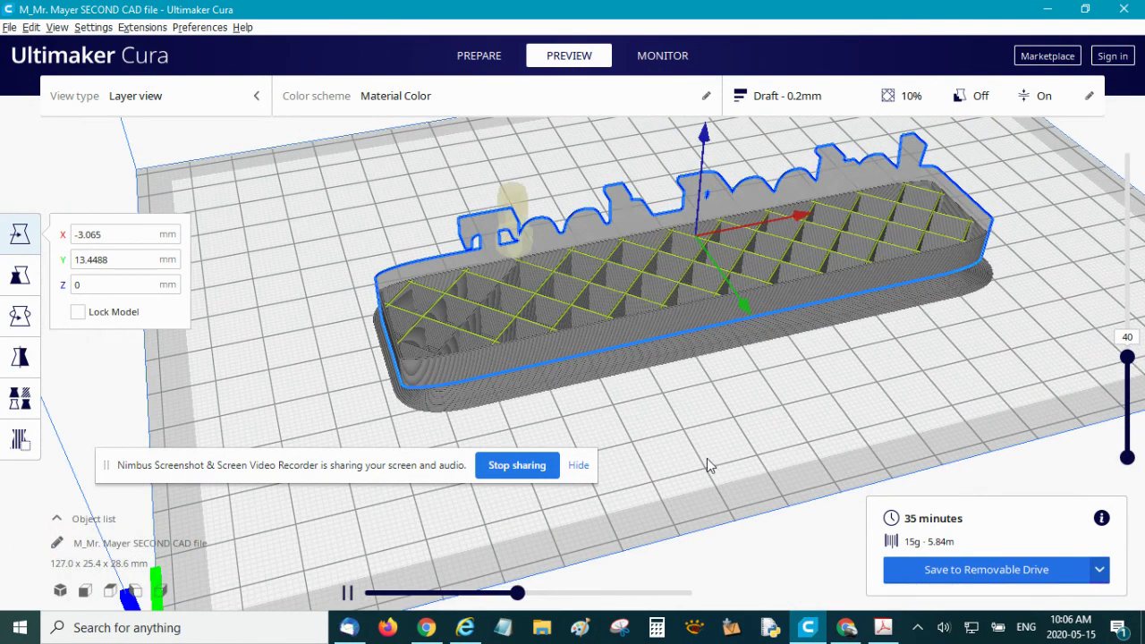